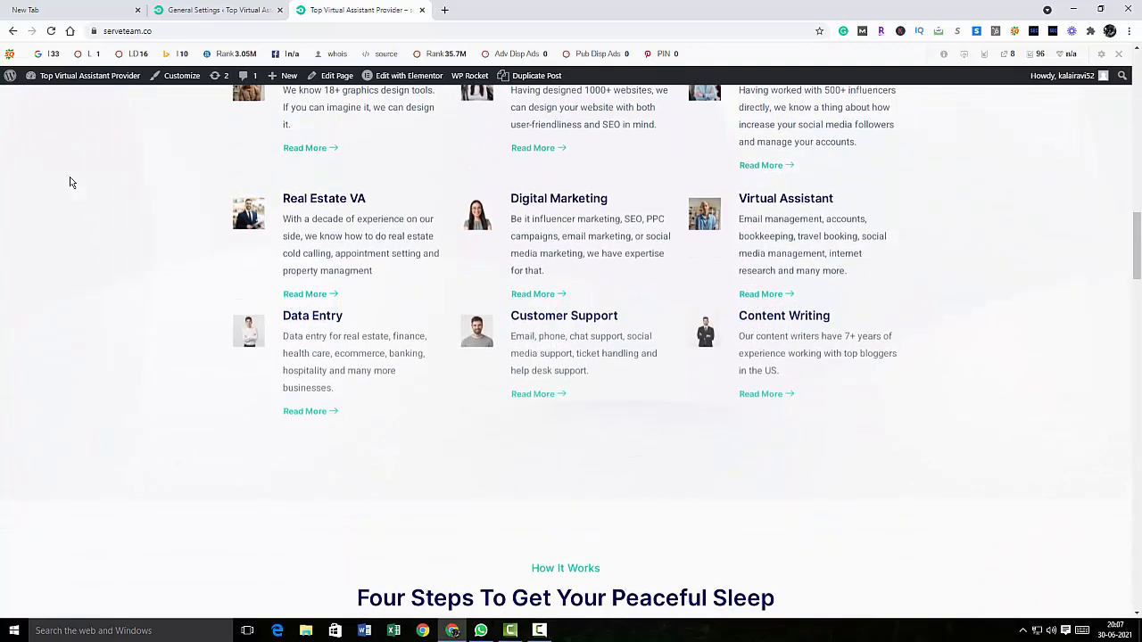
Look through the serveteam.co homepage from the services section down to the footer and back to the services.
scroll(72, 182, "down", 5)
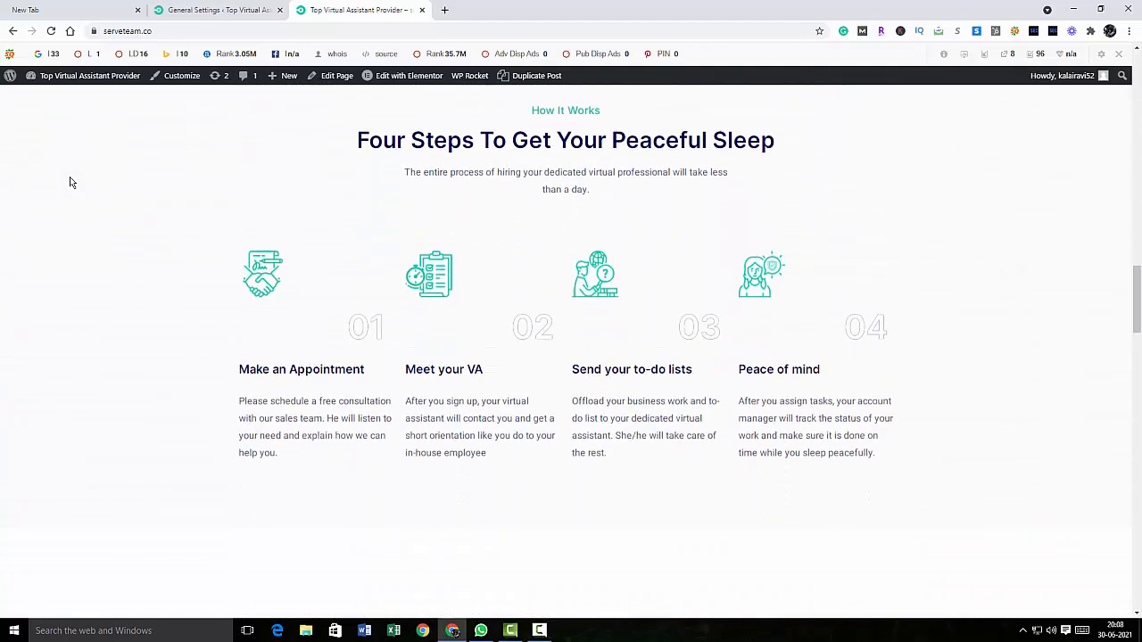
scroll(72, 182, "down", 5)
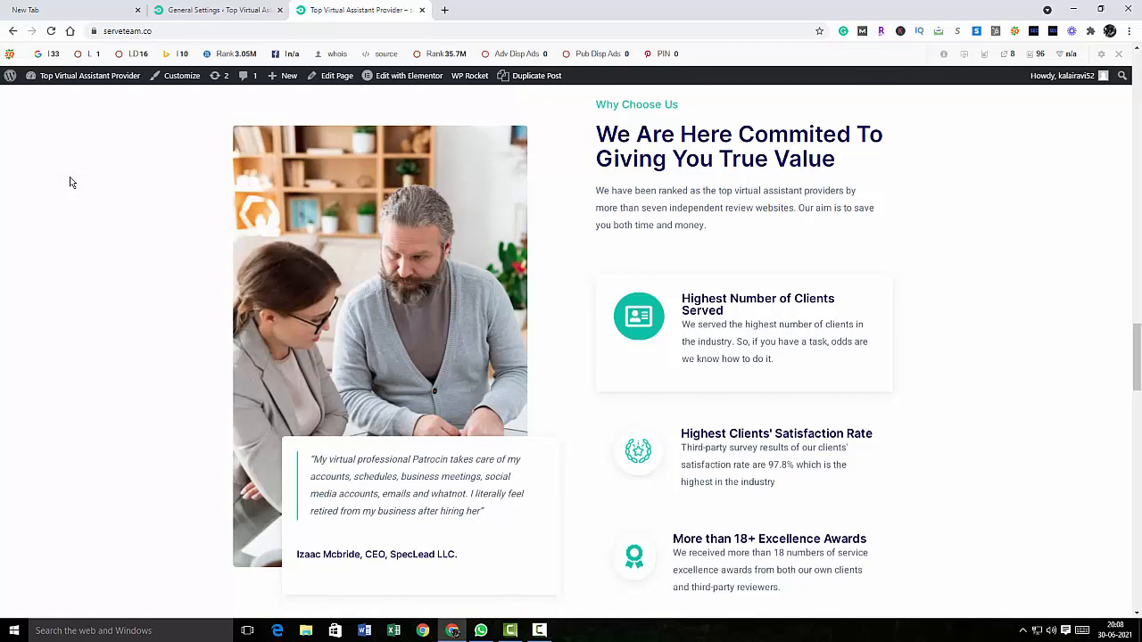
scroll(71, 182, "down", 3)
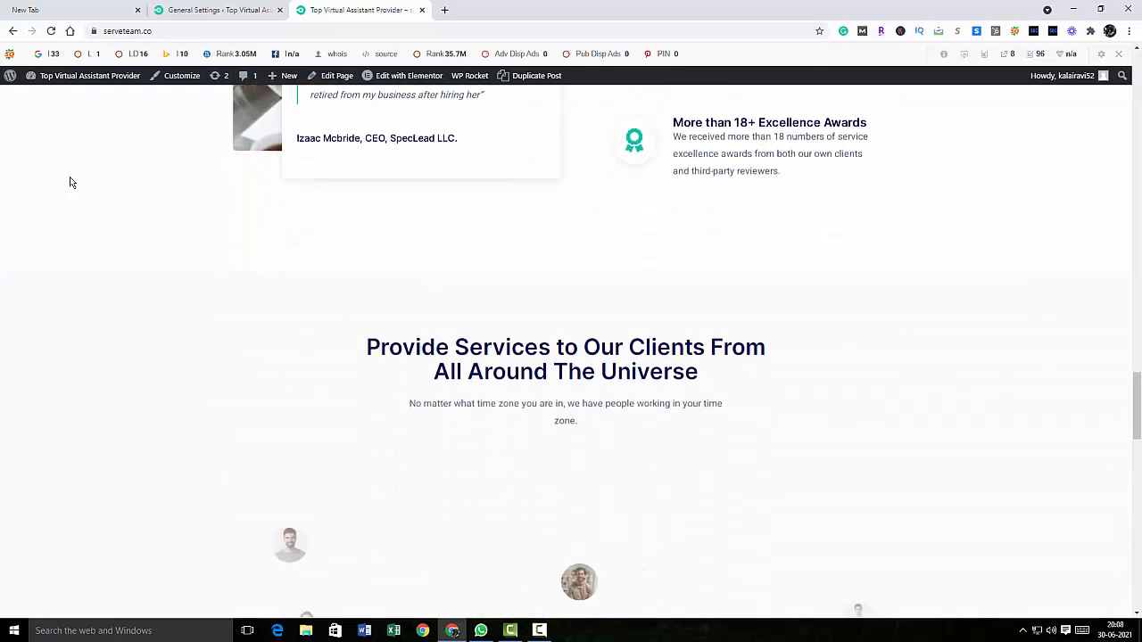
scroll(72, 182, "down", 4)
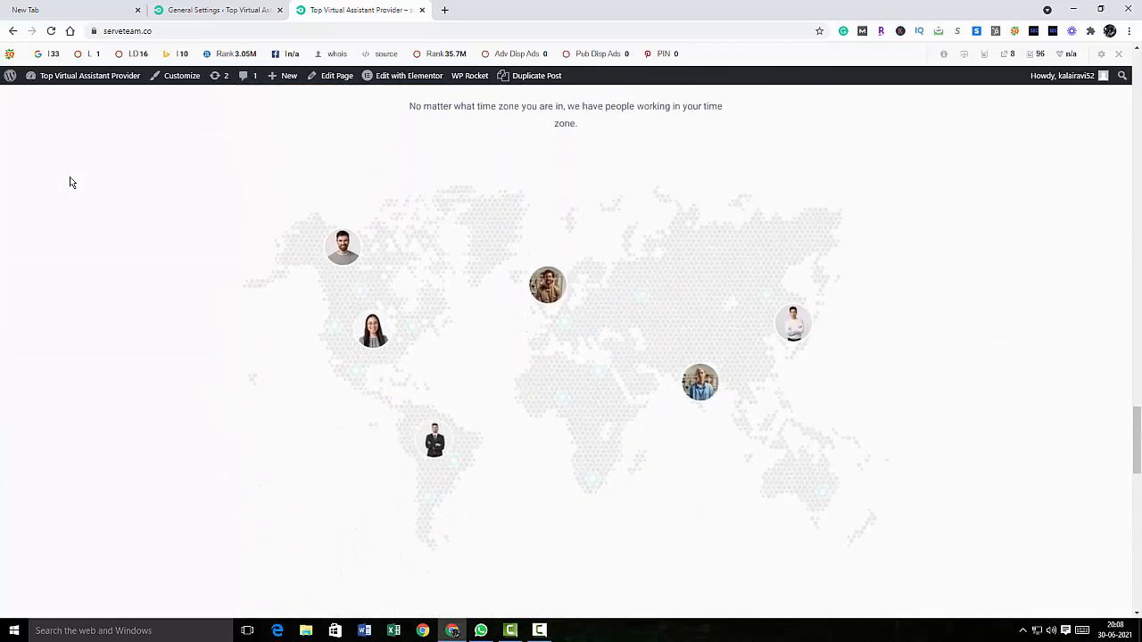
scroll(72, 182, "down", 4)
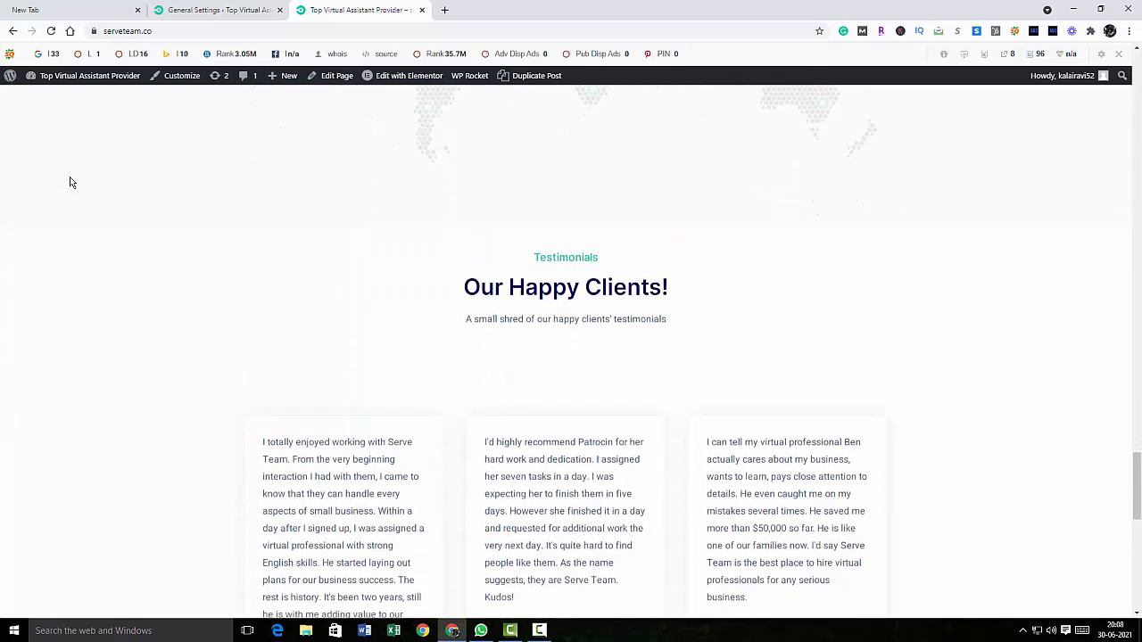
scroll(71, 182, "down", 5)
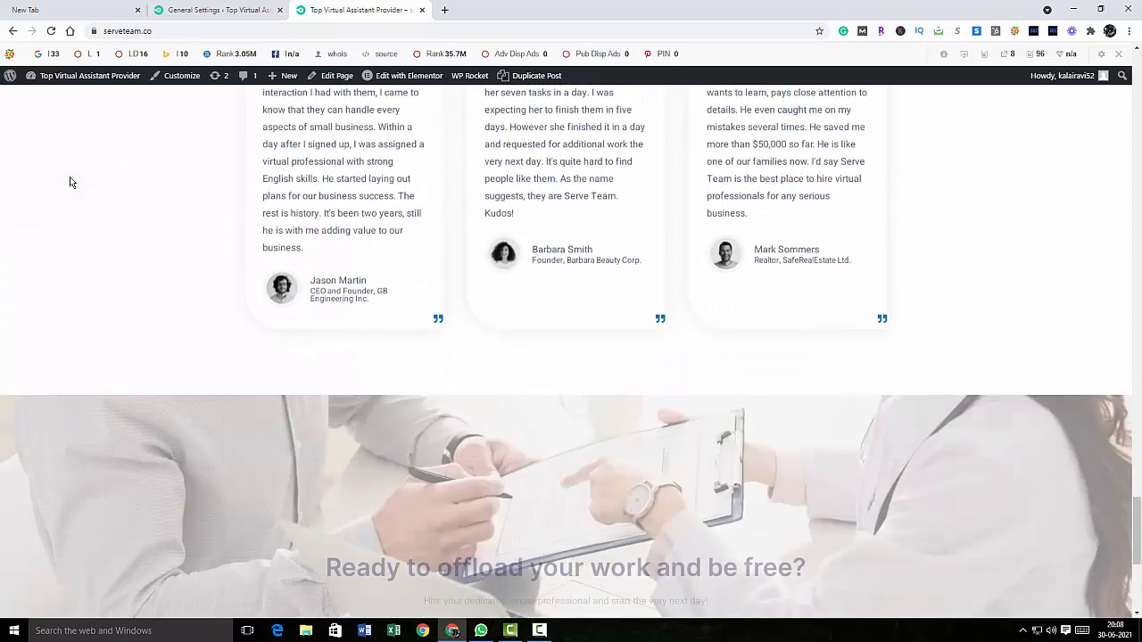
scroll(70, 182, "down", 2)
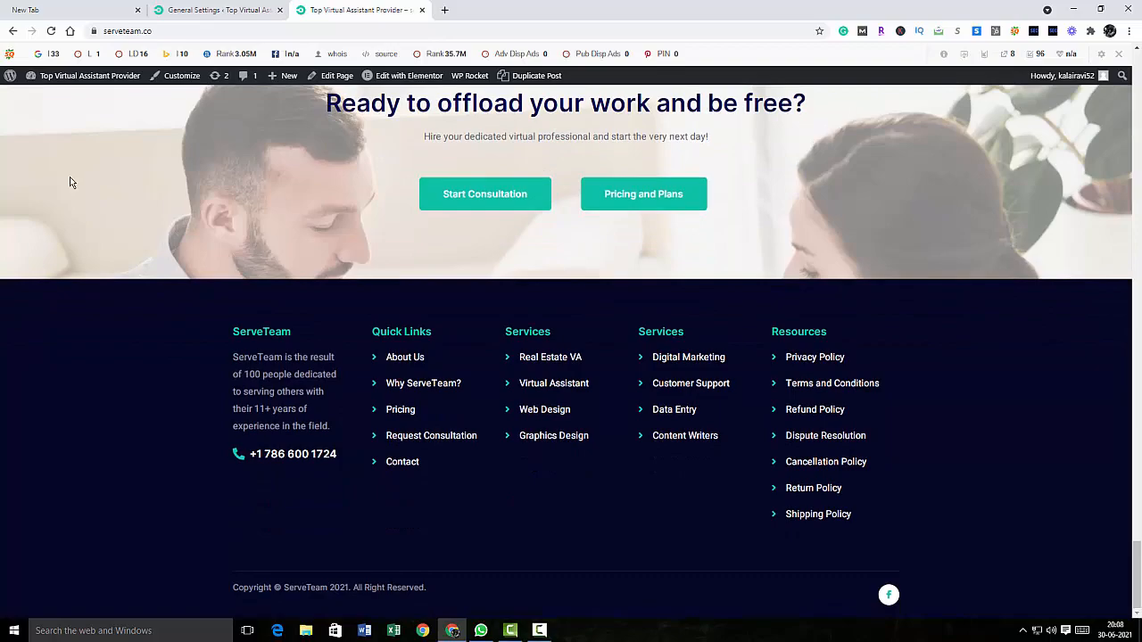
scroll(72, 182, "up", 10)
scroll(72, 182, "up", 12)
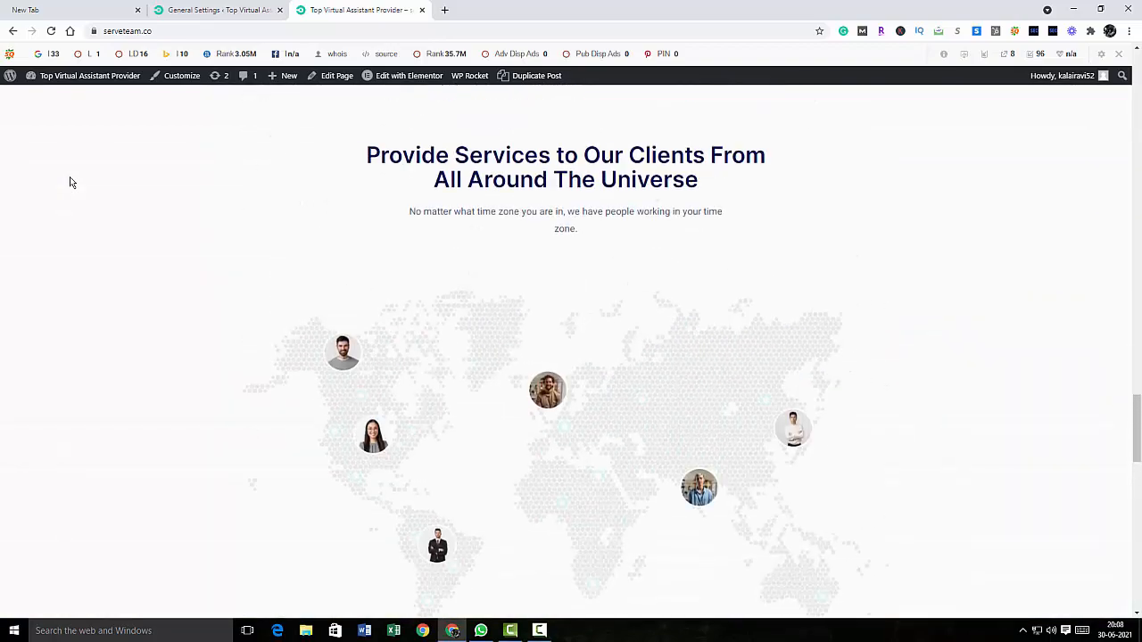
scroll(71, 182, "up", 15)
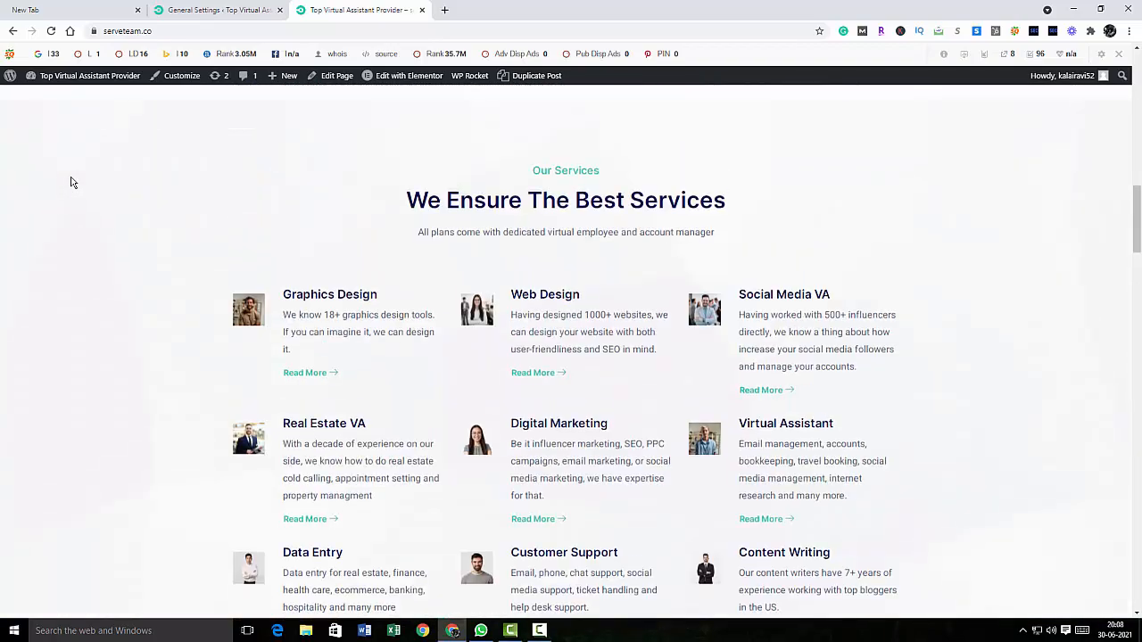
scroll(73, 182, "up", 1)
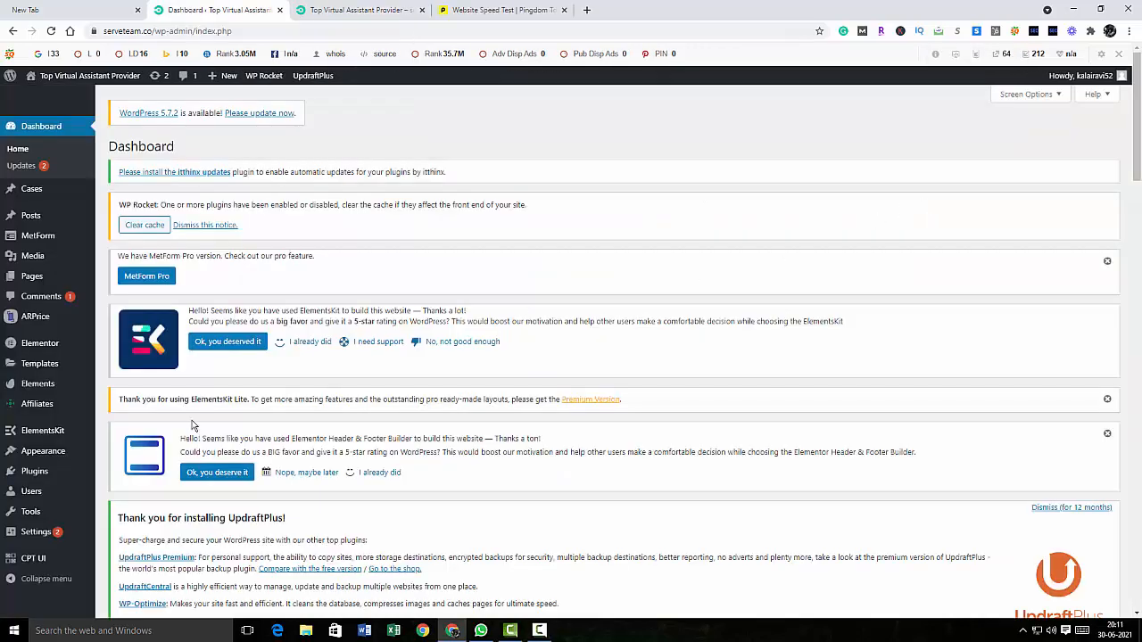
Open the WP Rocket settings and review its dashboard, from the account details and quick actions to the frequently asked questions.
mouse_move(58, 534)
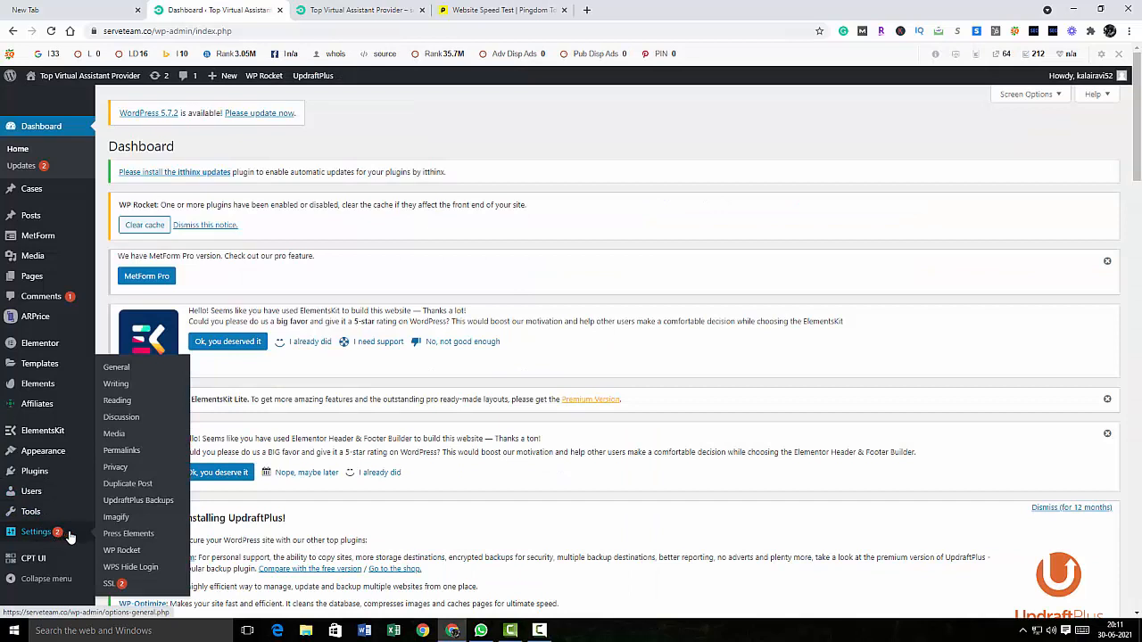
left_click(133, 553)
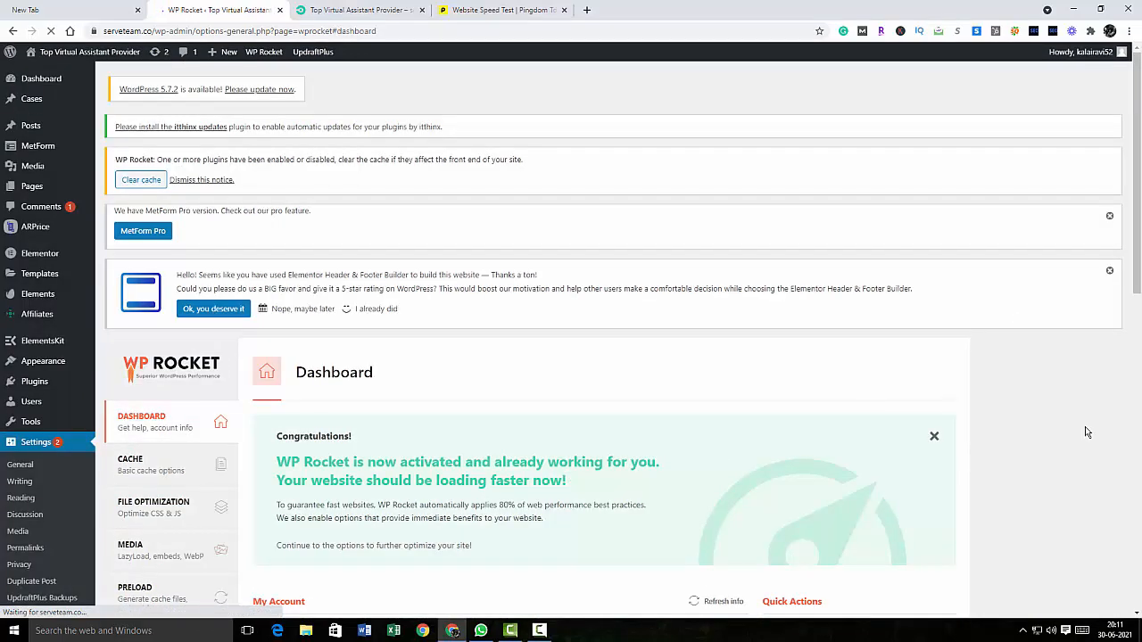
scroll(1087, 432, "down", 1)
scroll(1087, 431, "down", 3)
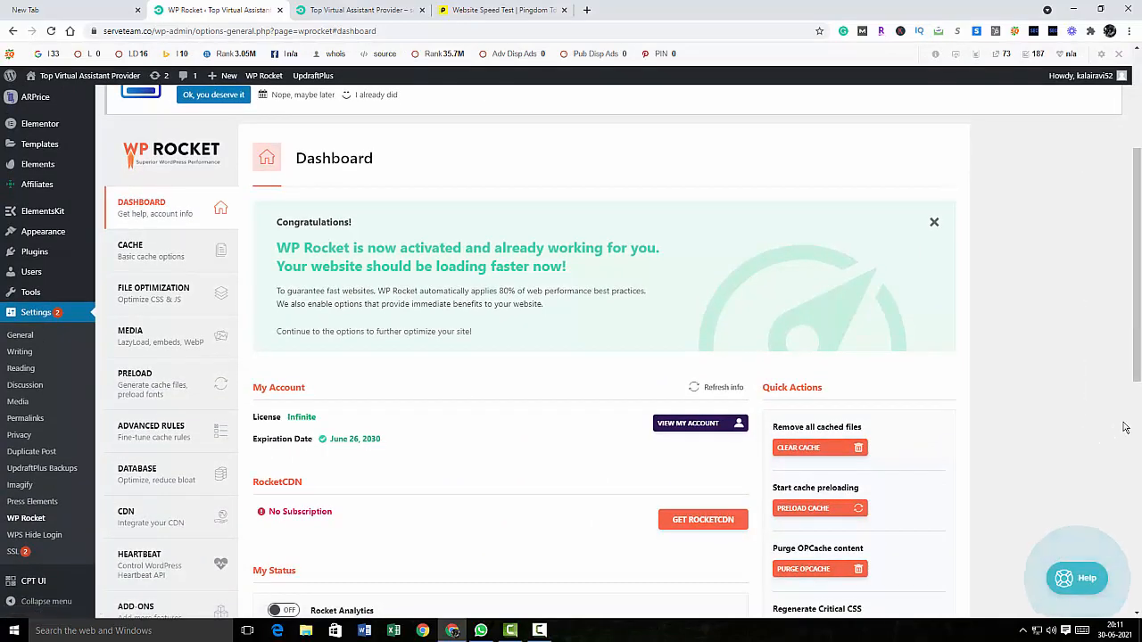
scroll(1069, 422, "down", 1)
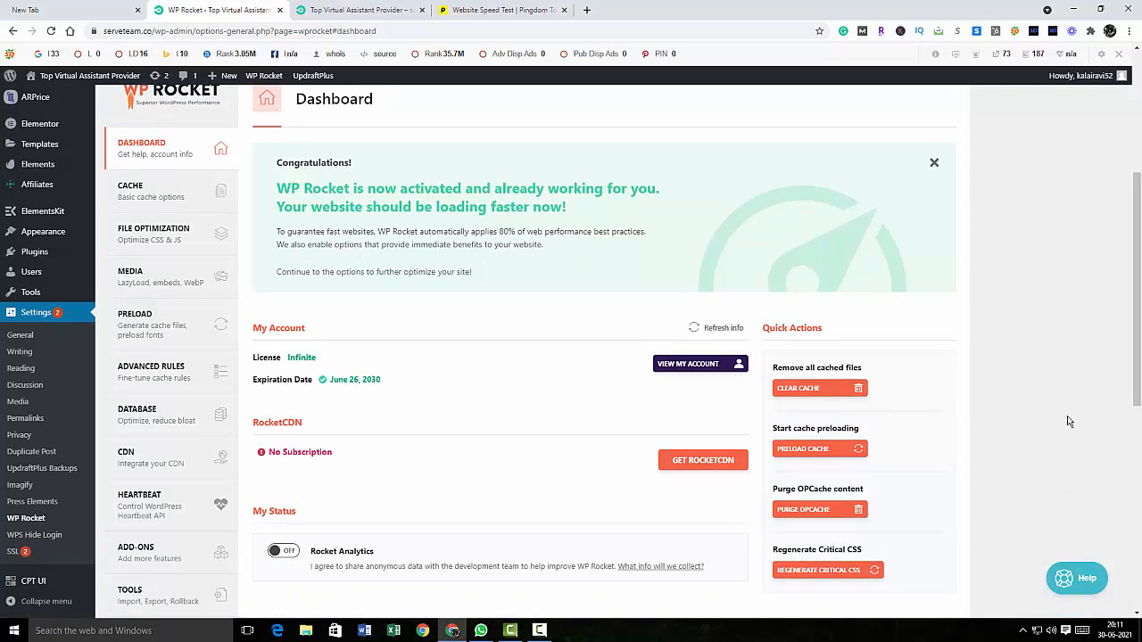
scroll(1067, 420, "down", 1)
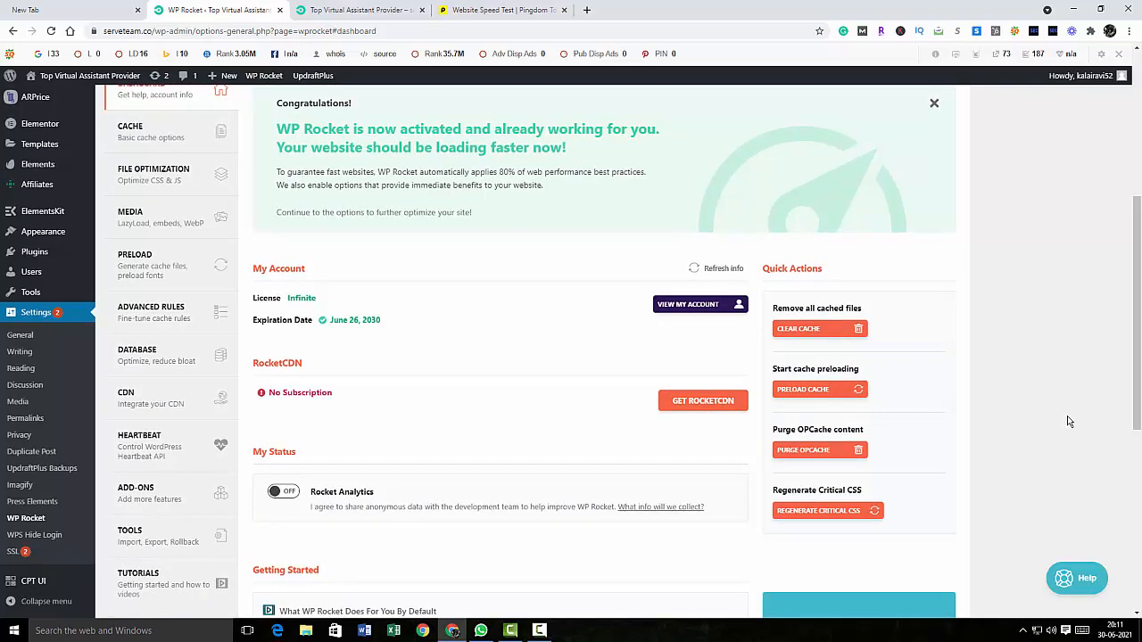
scroll(1068, 419, "up", 2)
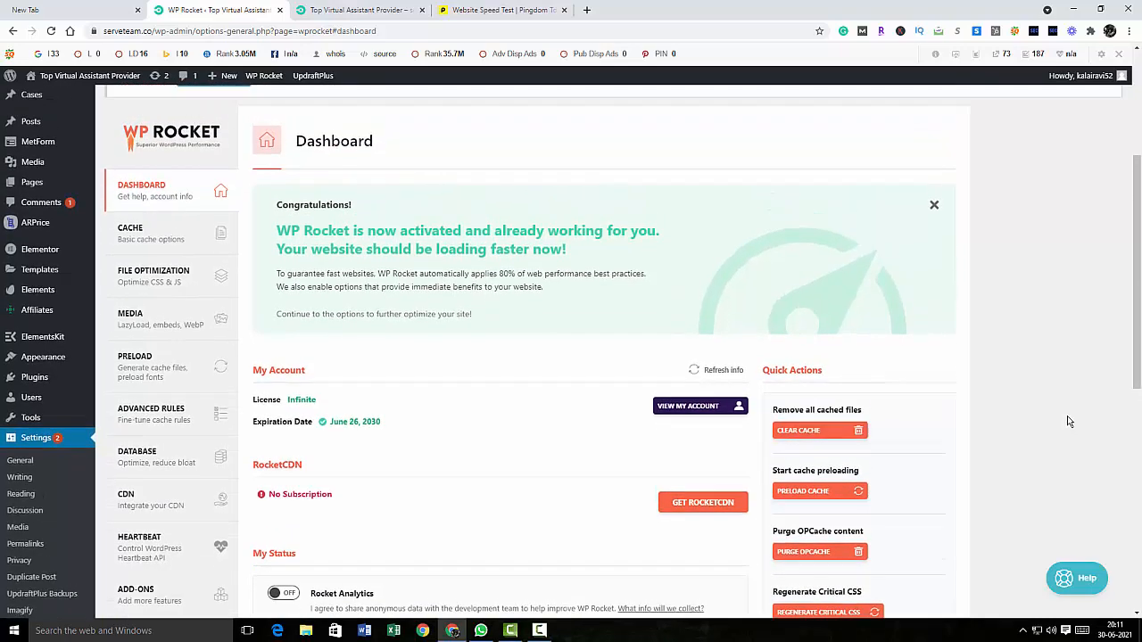
scroll(1068, 420, "down", 3)
scroll(1067, 419, "down", 6)
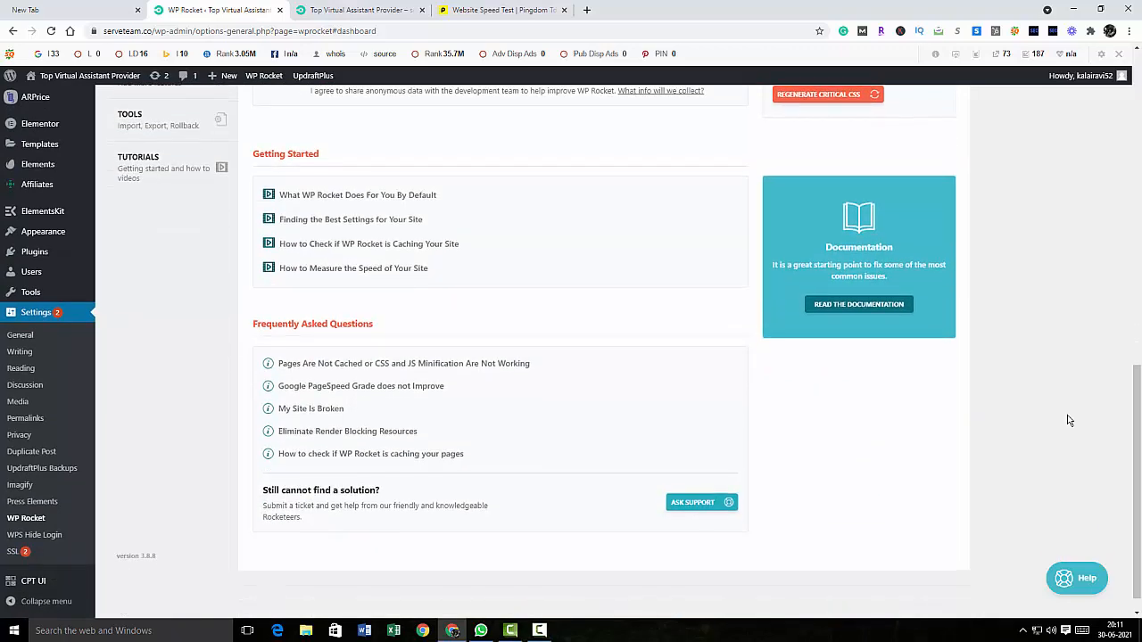
scroll(1068, 420, "up", 8)
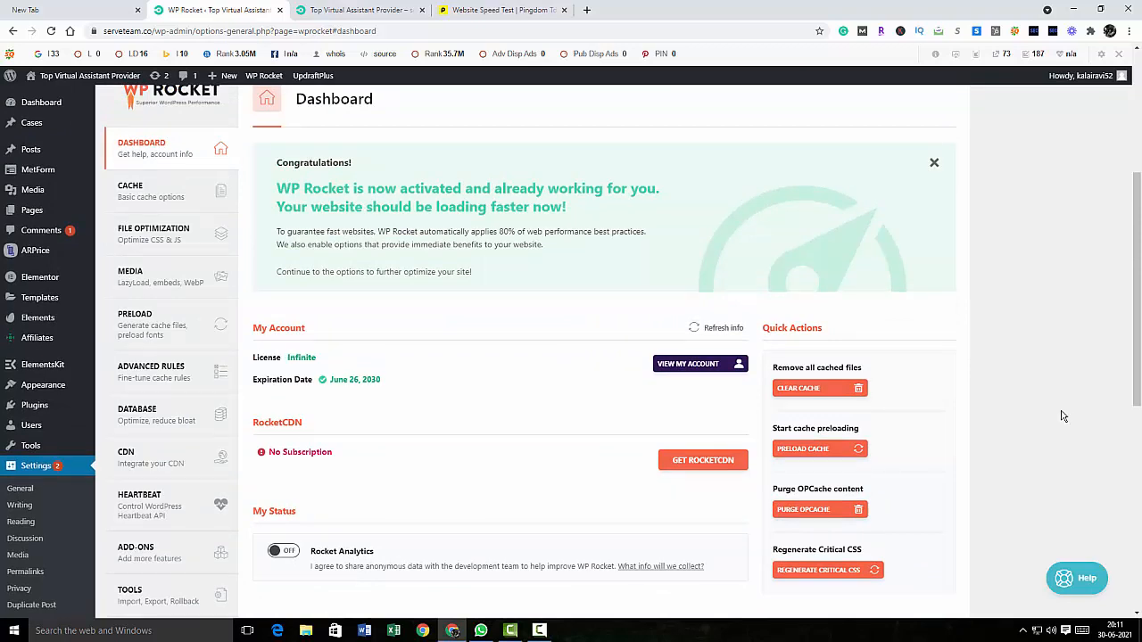
Open WP Rocket's Cache settings and review the mobile cache, user cache and cache lifespan options.
left_click(130, 185)
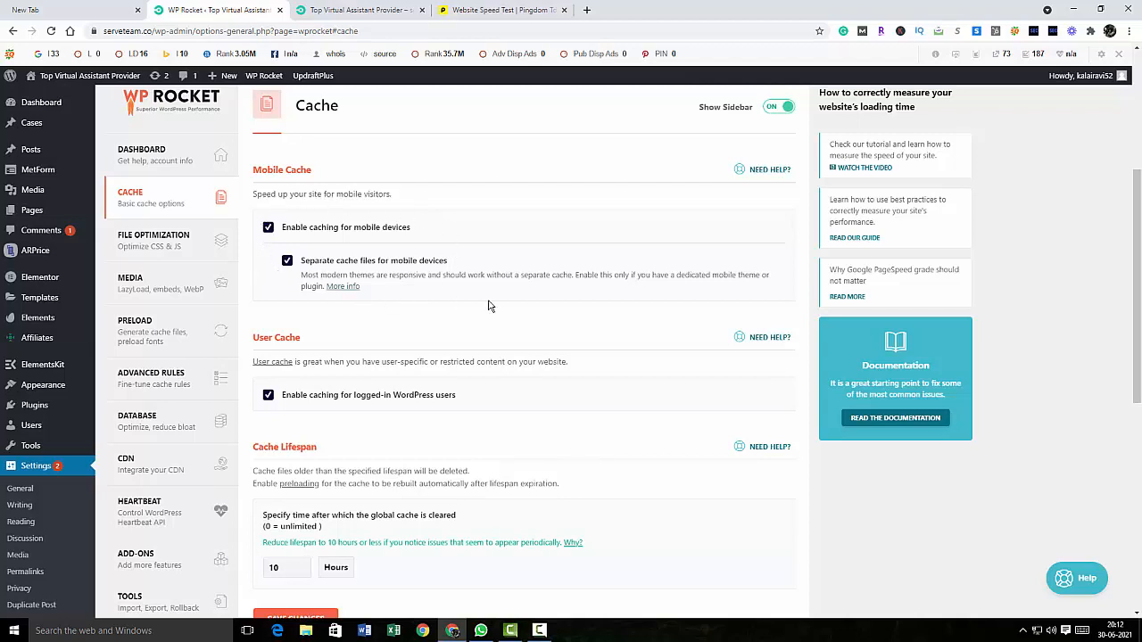
scroll(511, 290, "down", 2)
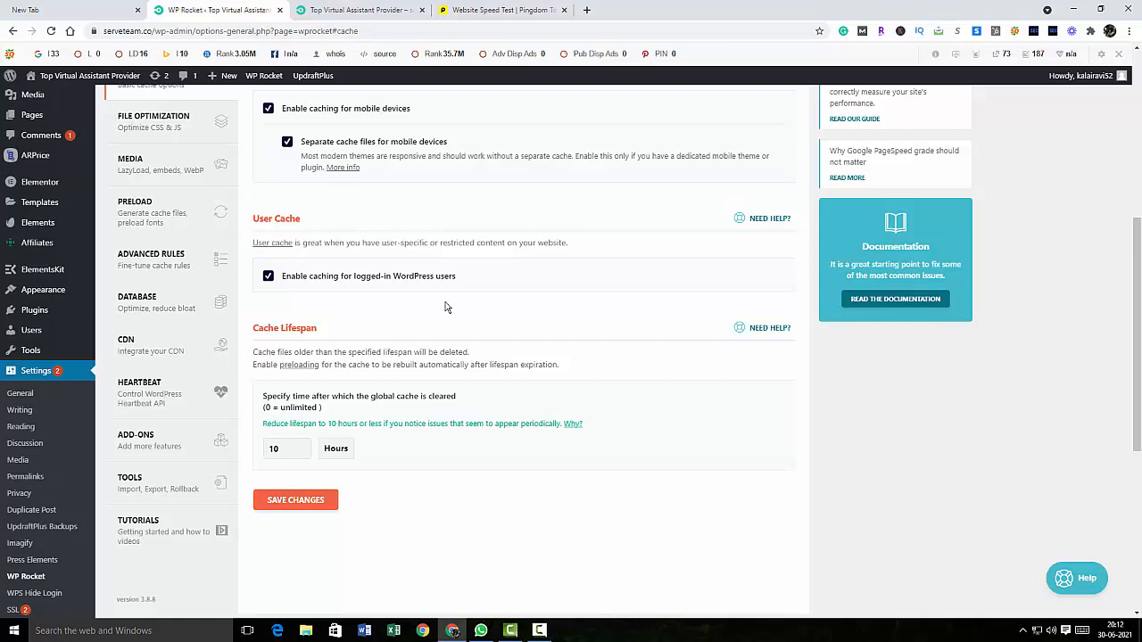
scroll(426, 314, "down", 3)
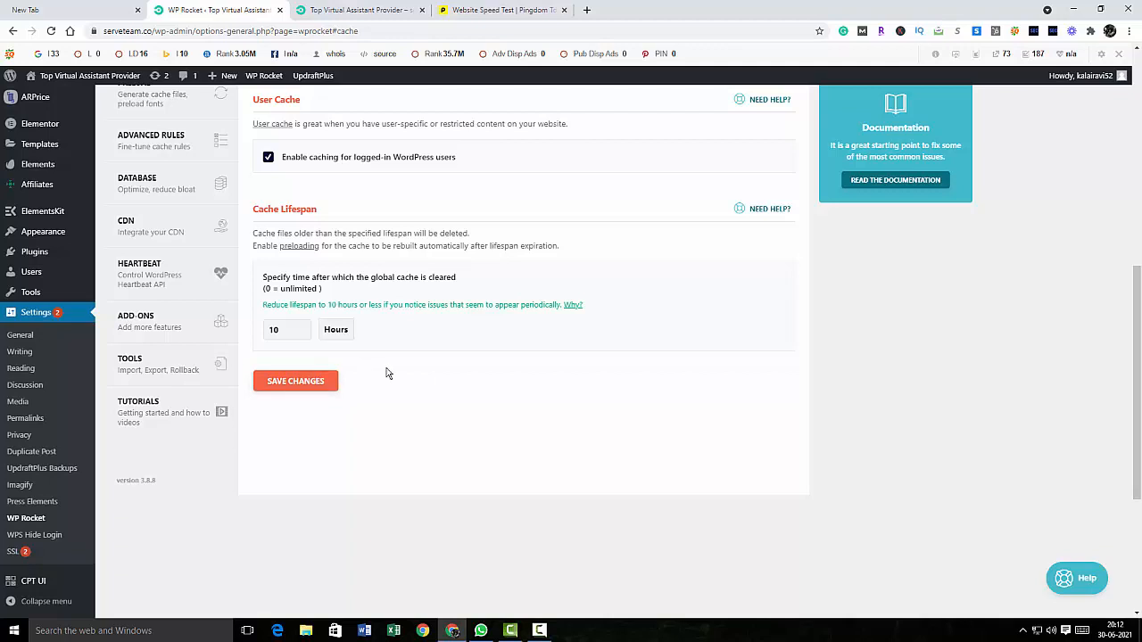
scroll(388, 373, "up", 3)
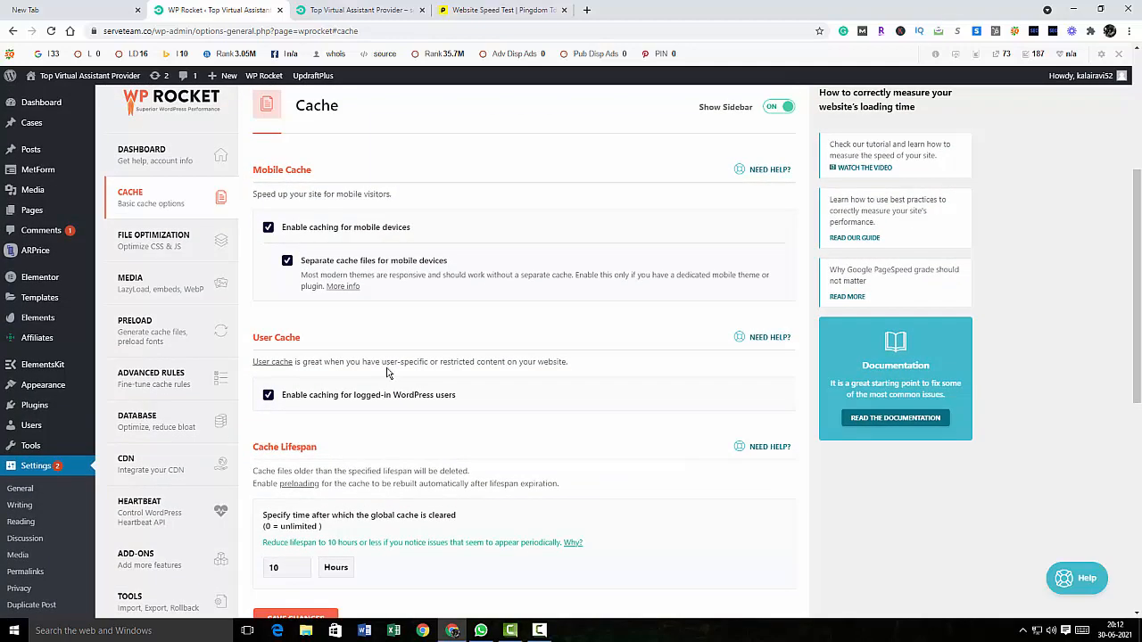
Review the CSS and JavaScript options in WP Rocket's File Optimization settings and save the changes.
left_click(158, 254)
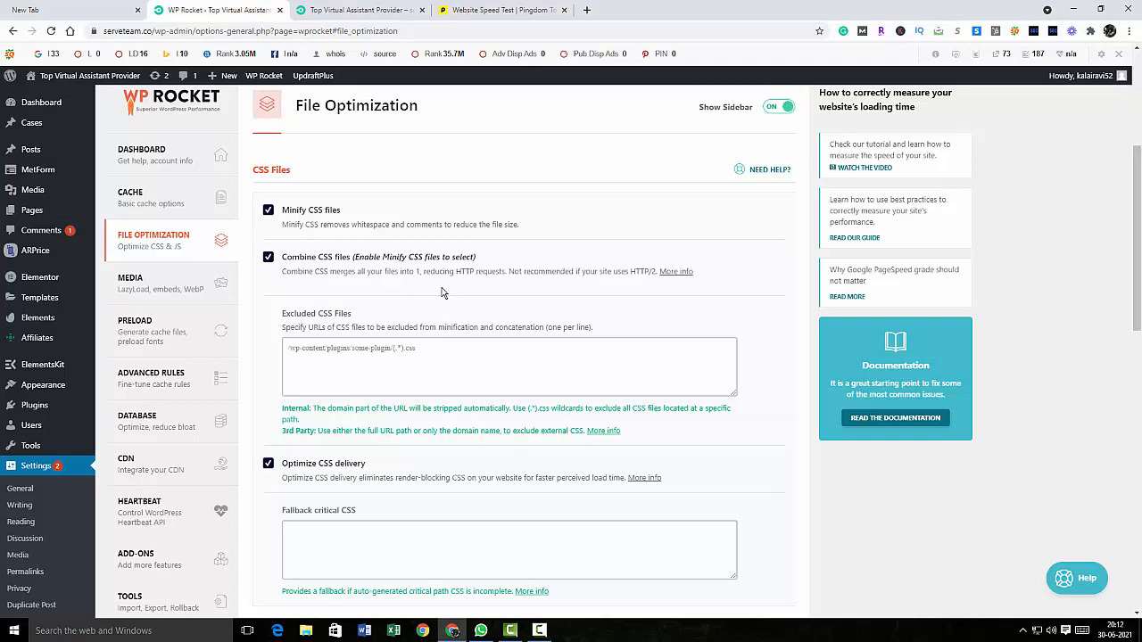
scroll(441, 293, "down", 2)
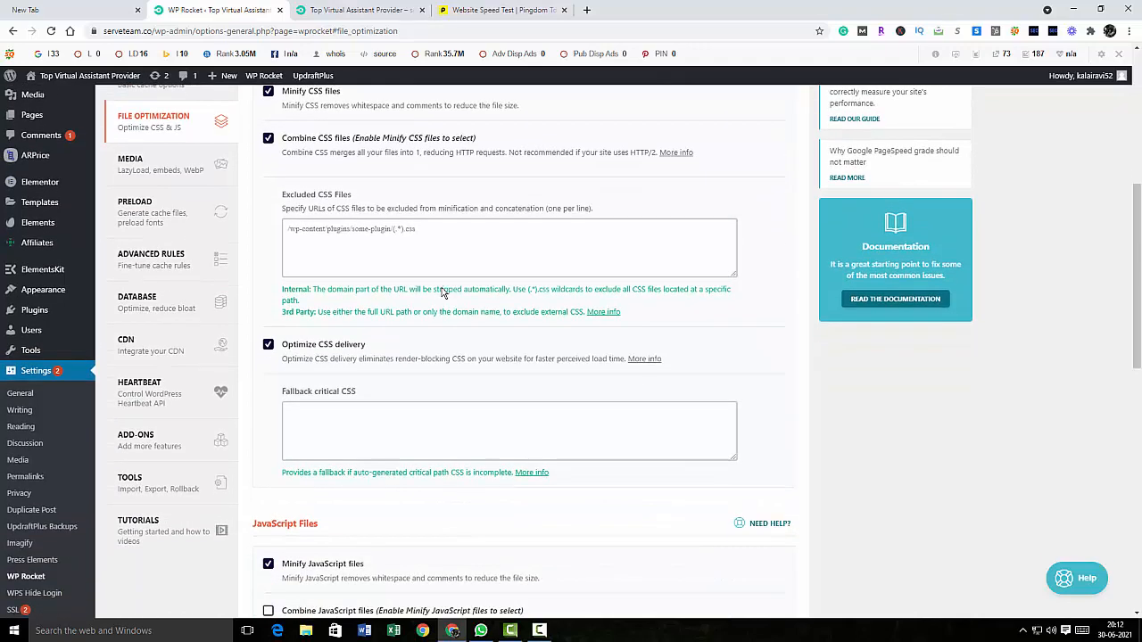
scroll(440, 292, "down", 3)
scroll(443, 293, "down", 5)
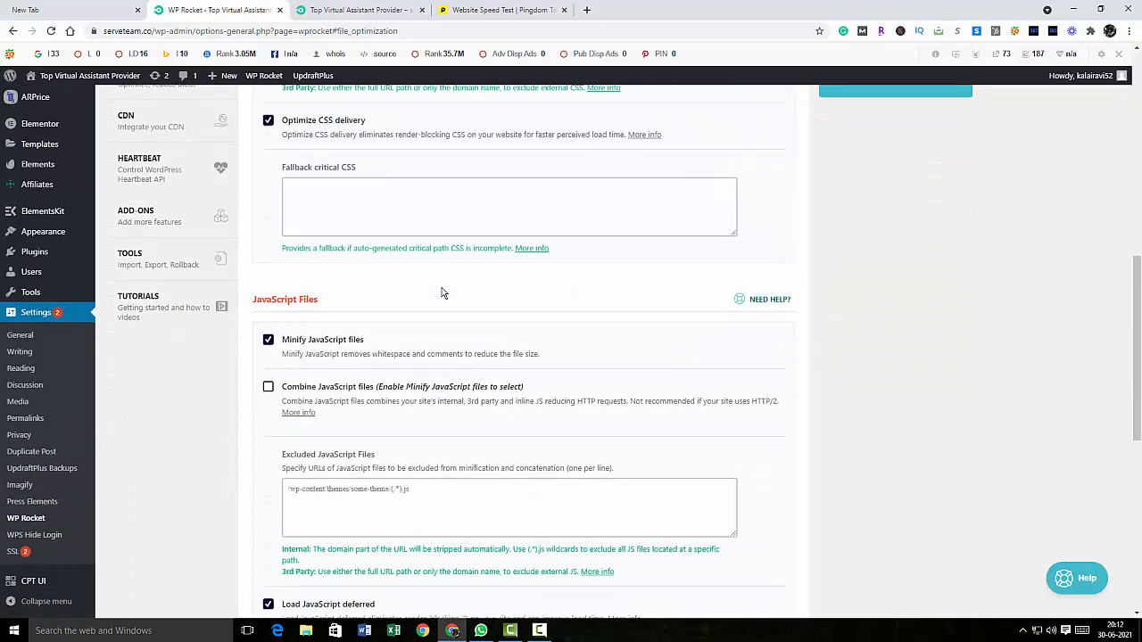
scroll(346, 237, "down", 2)
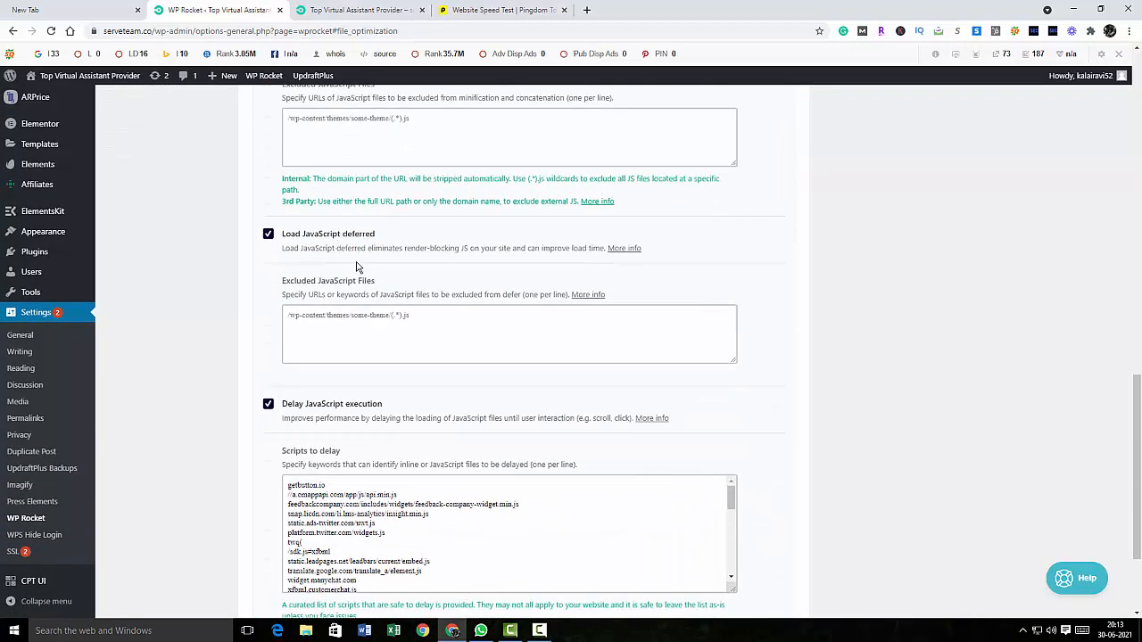
scroll(353, 276, "down", 3)
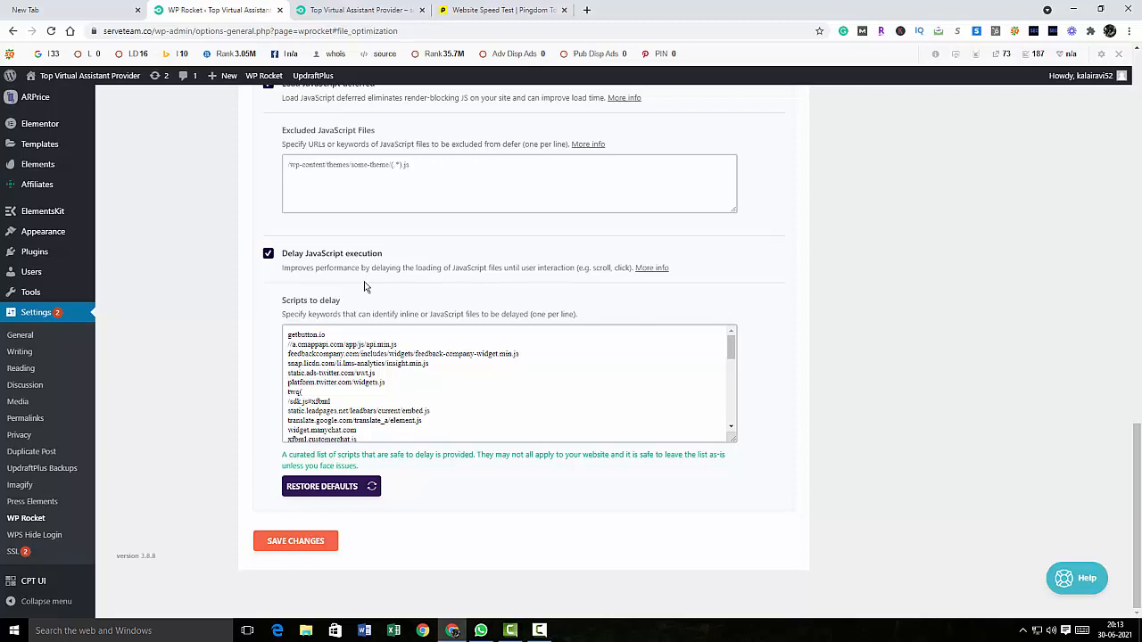
left_click(297, 544)
scroll(198, 439, "up", 20)
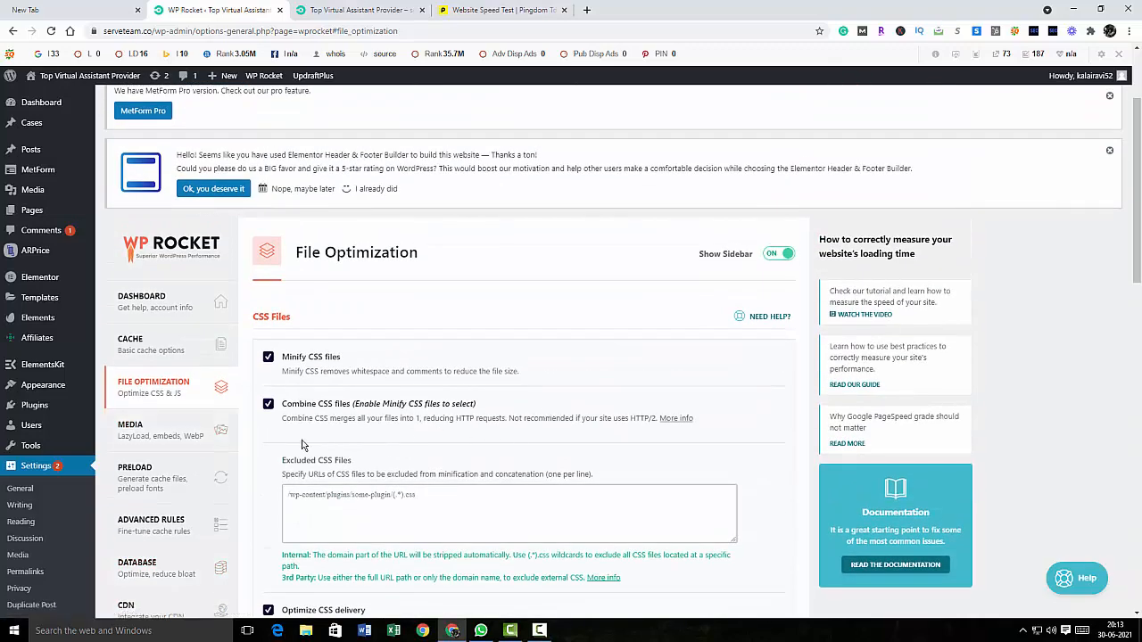
Open WP Rocket's Media settings and review the LazyLoad, image dimensions, embeds and WebP compatibility options.
left_click(145, 437)
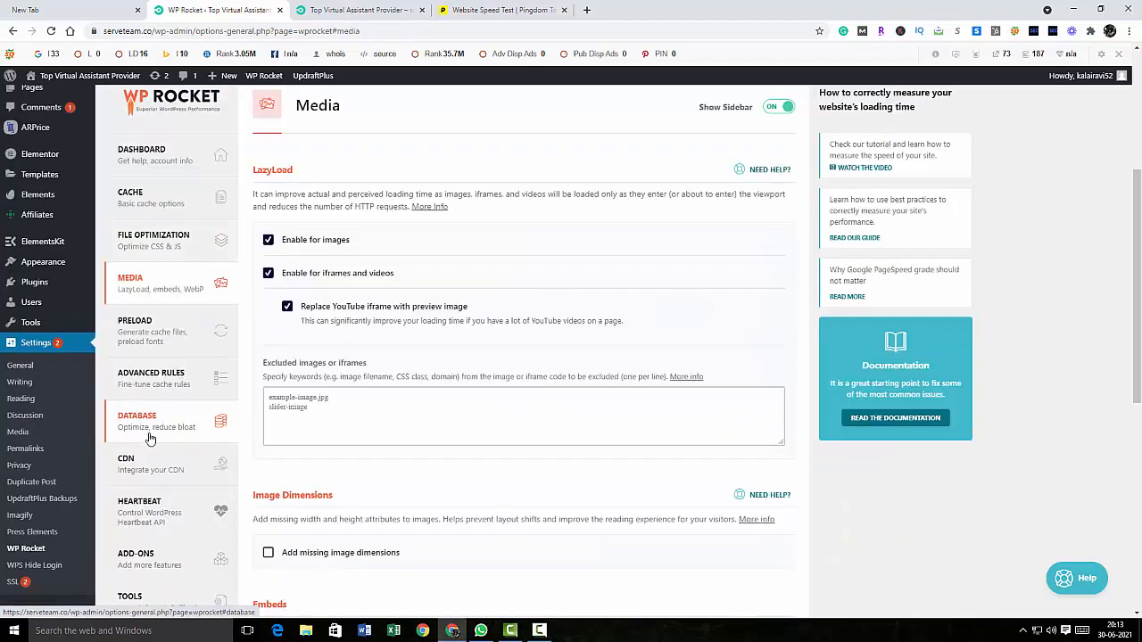
scroll(562, 389, "up", 1)
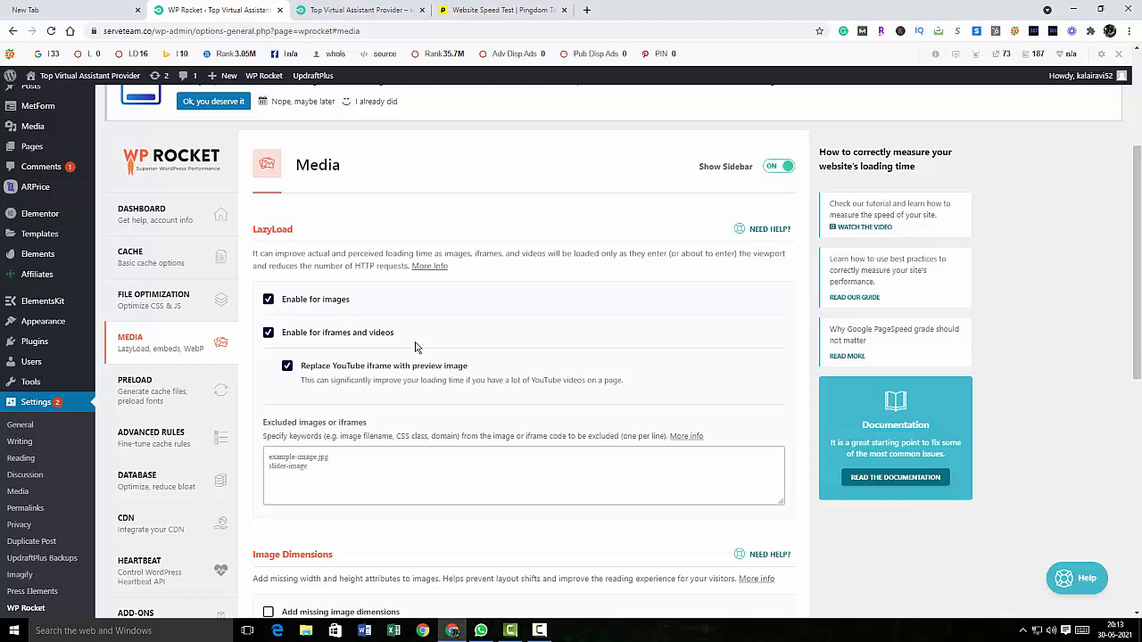
scroll(415, 347, "down", 3)
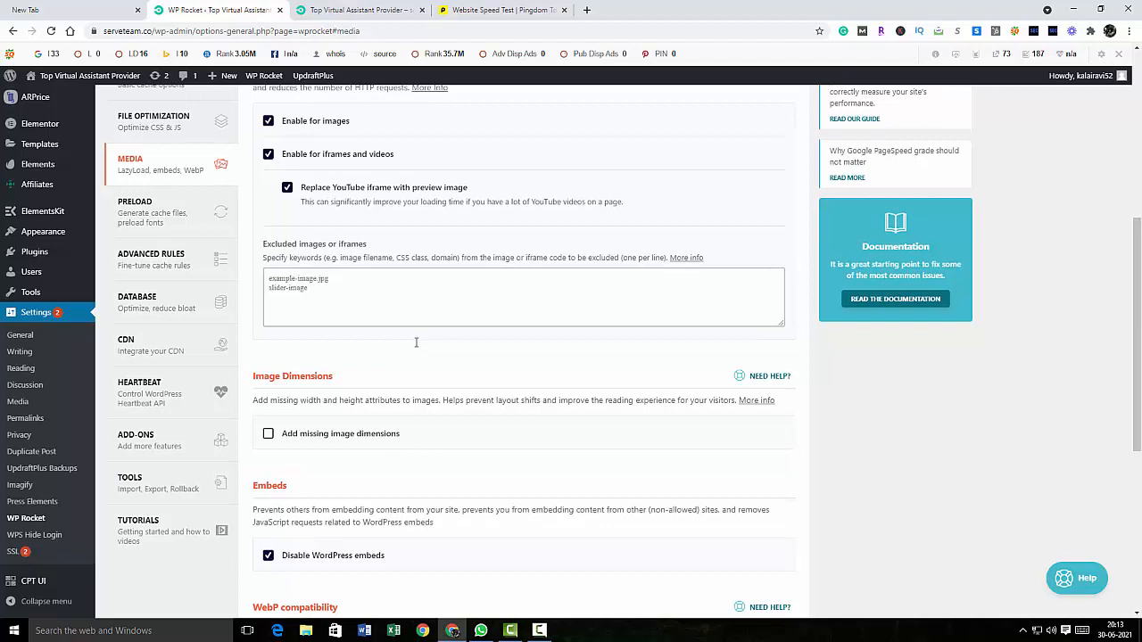
scroll(416, 344, "down", 1)
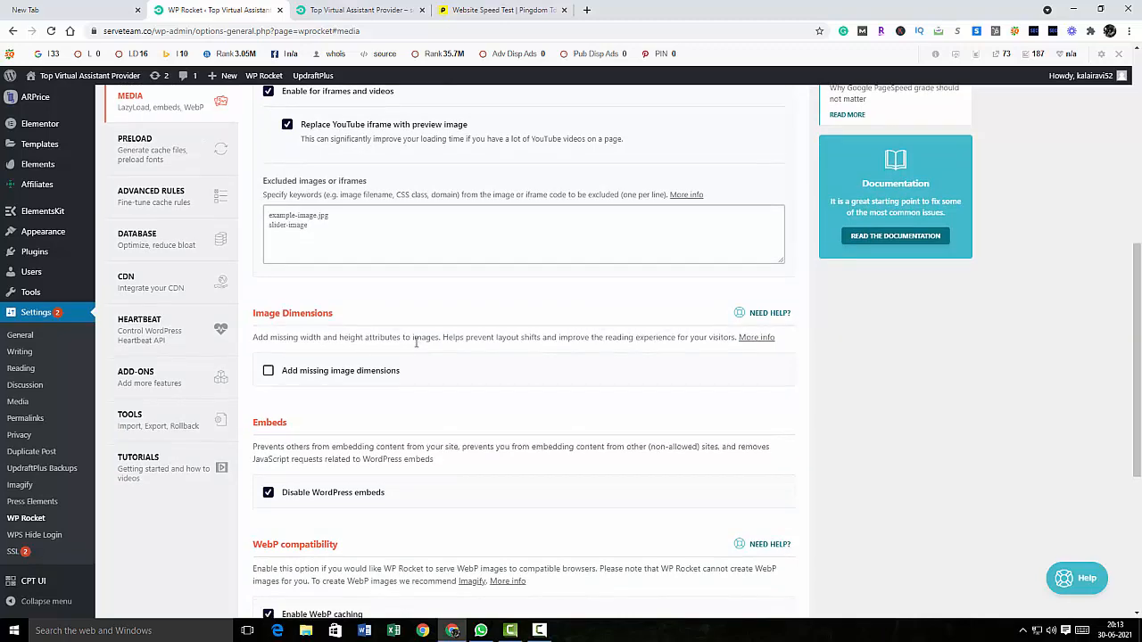
scroll(416, 344, "down", 3)
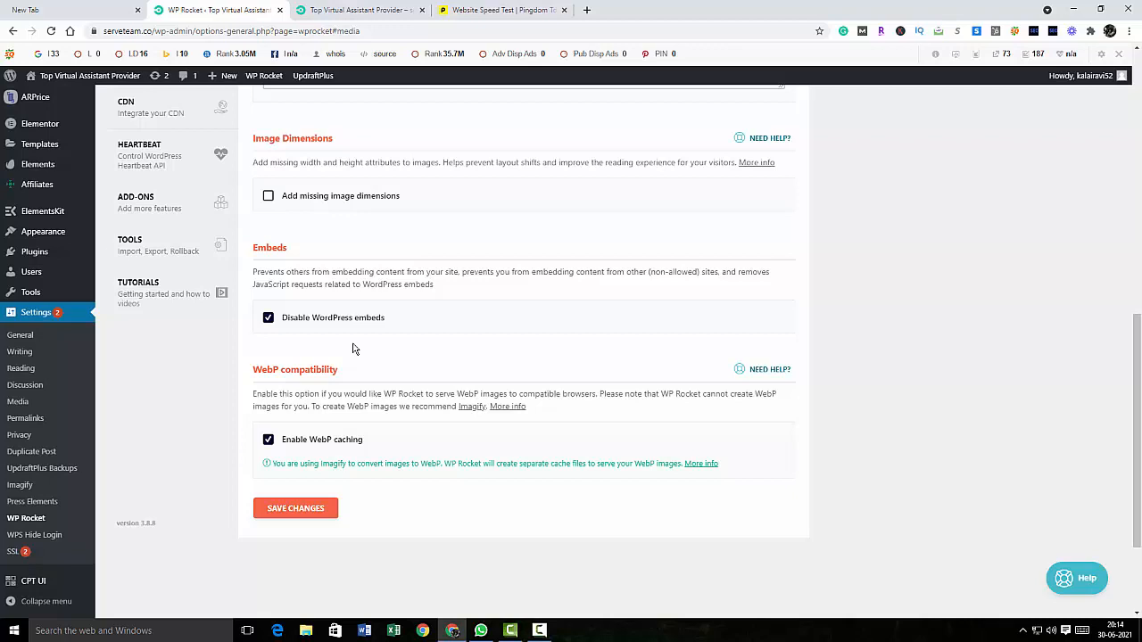
scroll(353, 348, "down", 3)
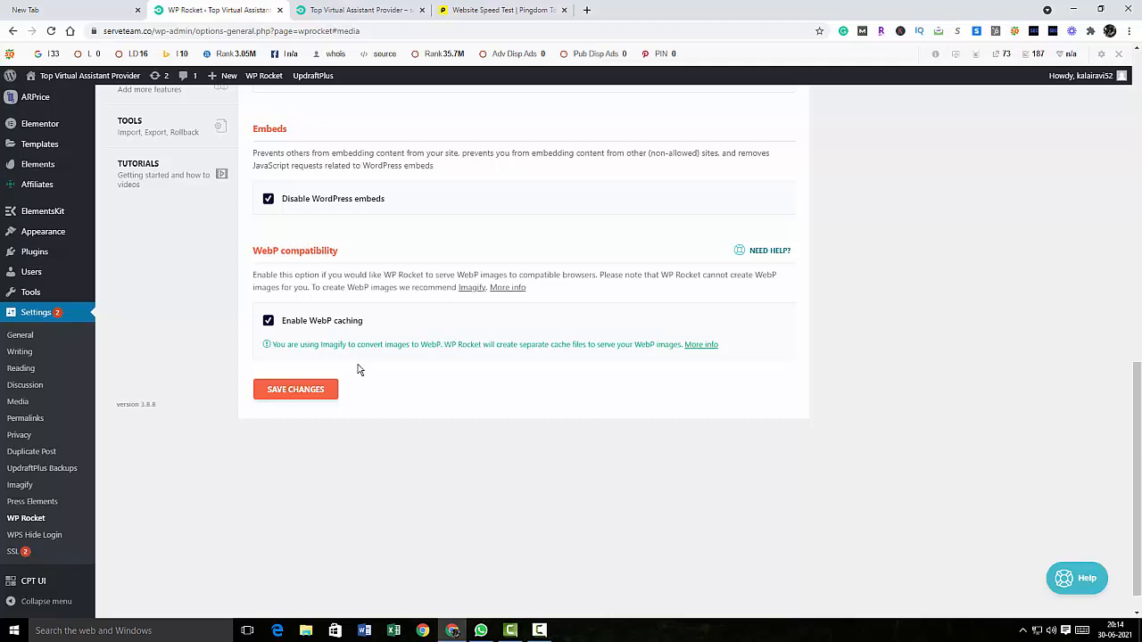
scroll(359, 370, "up", 4)
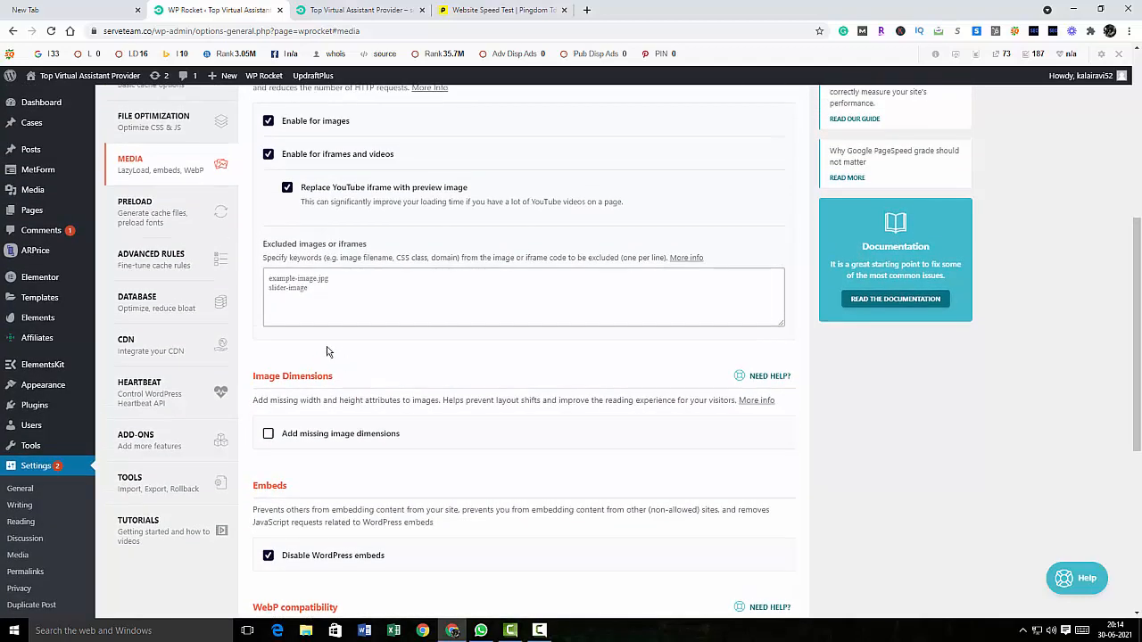
Open WP Rocket's Preload settings and review the cache preloading, link preloading, DNS prefetch and font preload options.
left_click(130, 223)
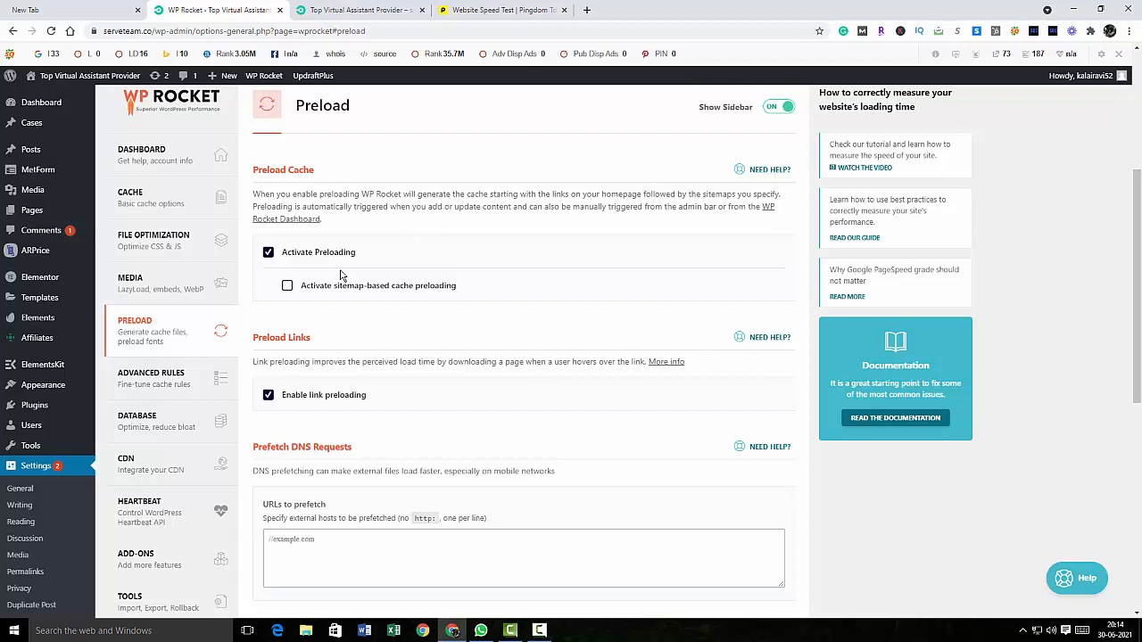
scroll(340, 275, "down", 1)
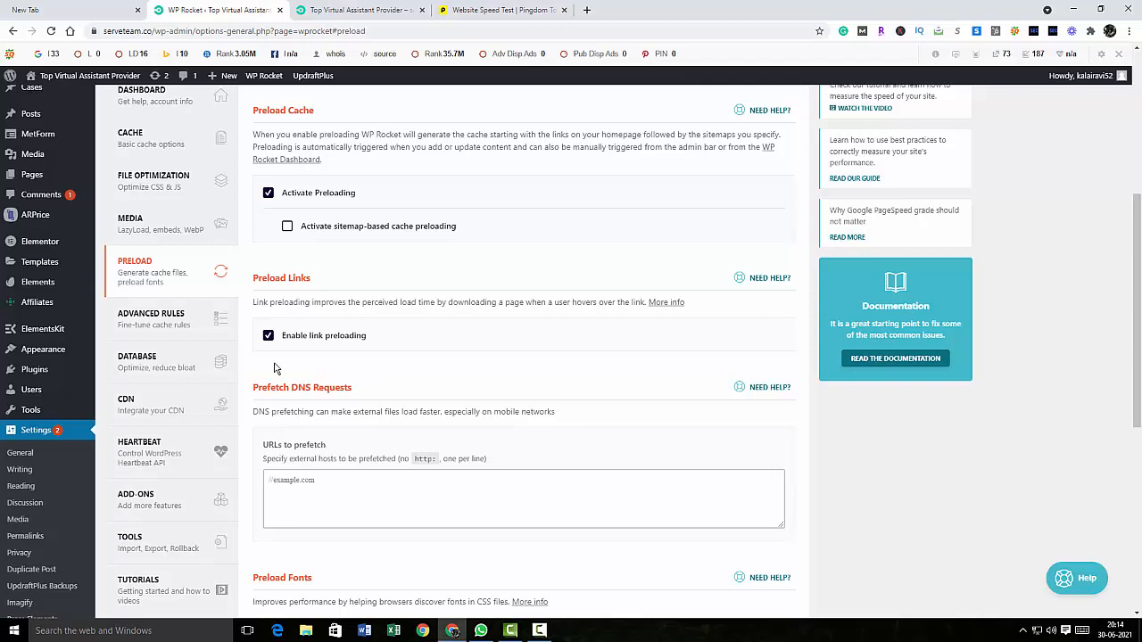
scroll(336, 365, "down", 3)
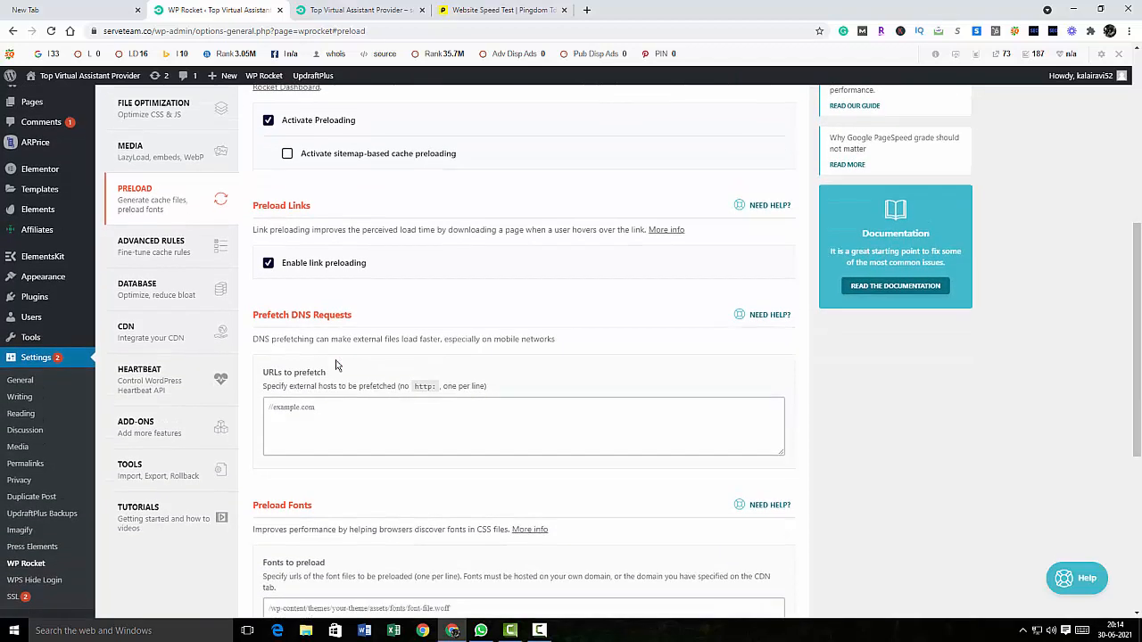
scroll(336, 365, "up", 3)
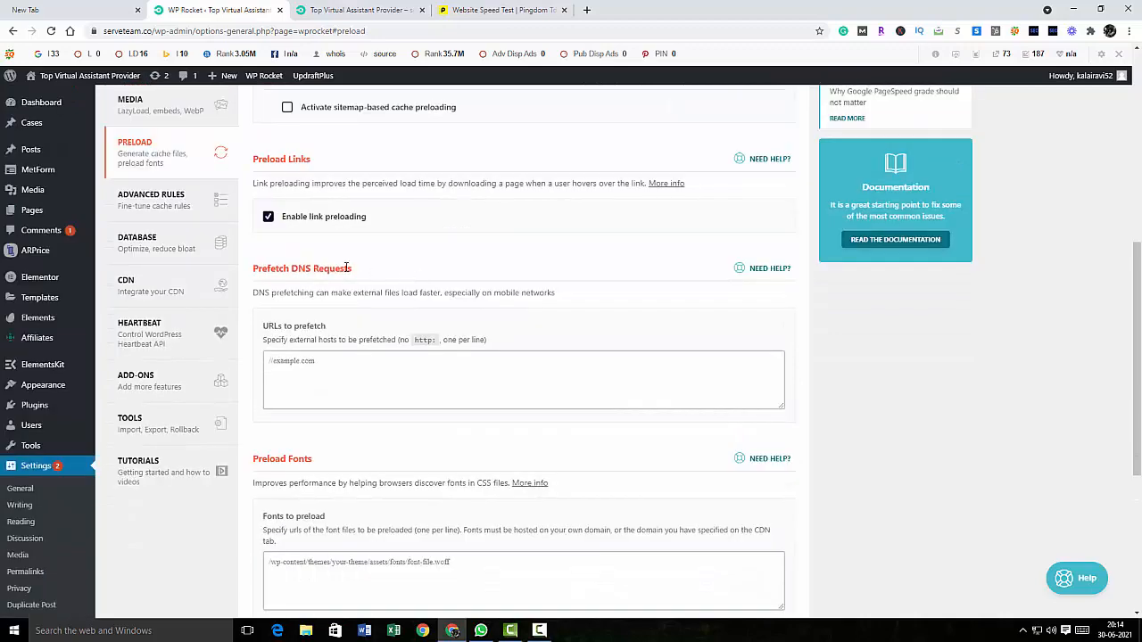
Open the Advanced Rules settings and review the never-cache URL, cookie and user agent rules and the always-purge URLs.
left_click(158, 207)
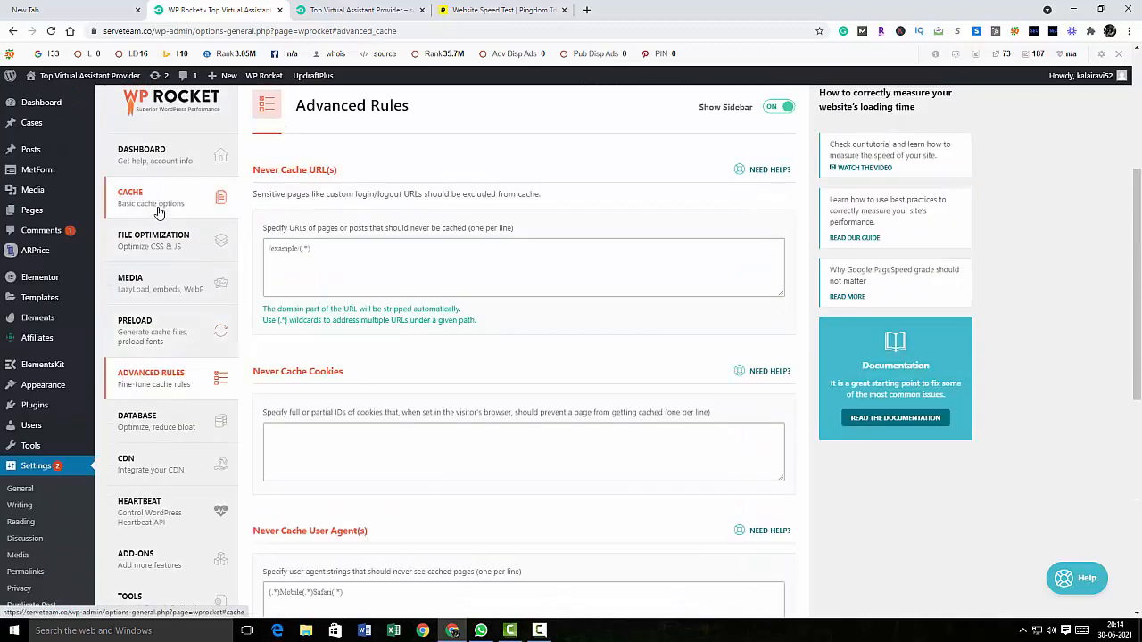
scroll(384, 250, "down", 2)
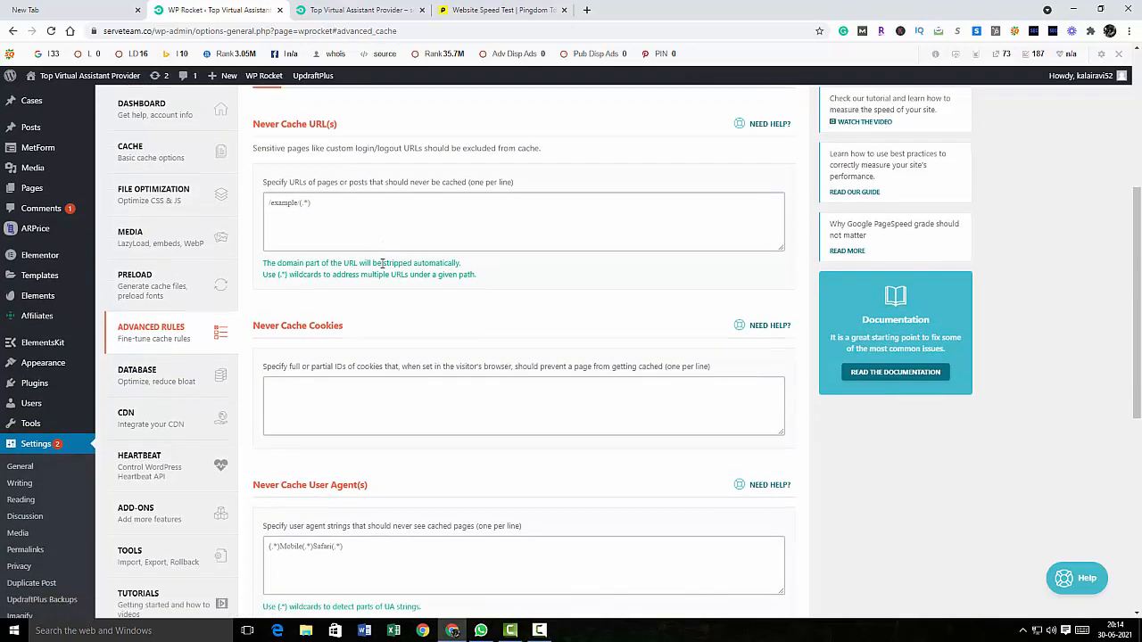
scroll(381, 270, "down", 2)
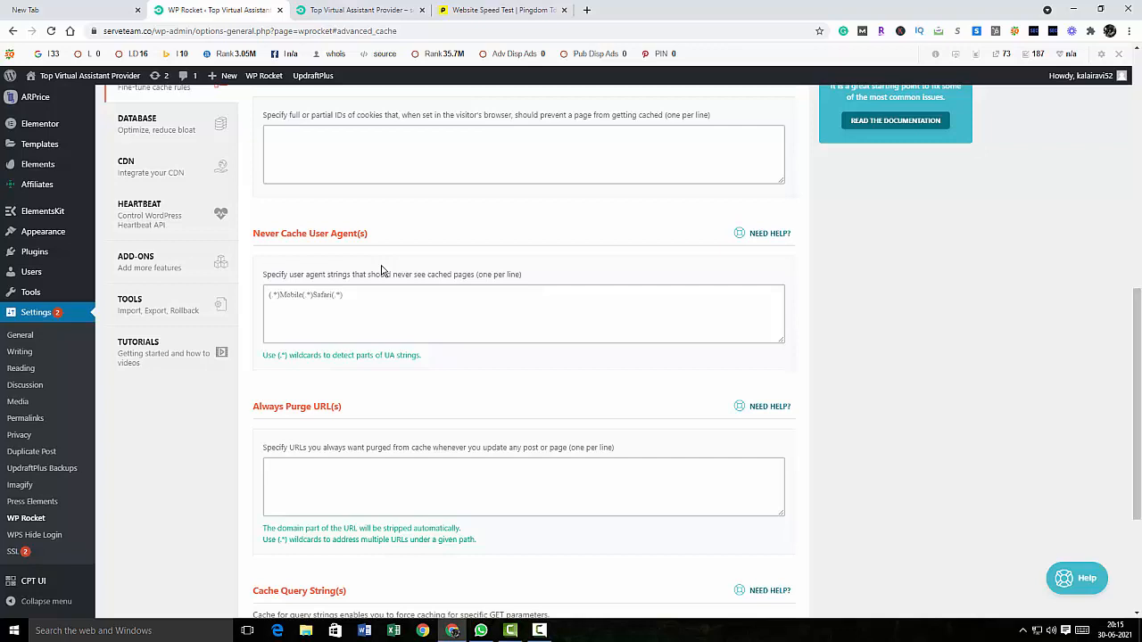
scroll(381, 269, "up", 2)
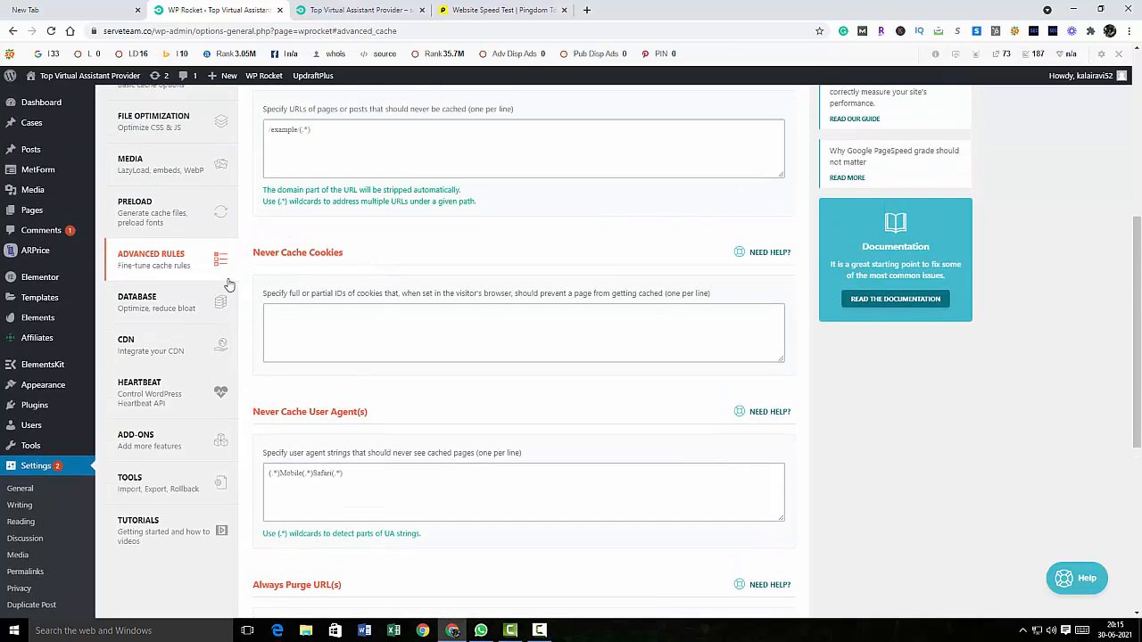
Open the Database settings and review the post, comment, transient, table and automatic cleanup options.
left_click(143, 302)
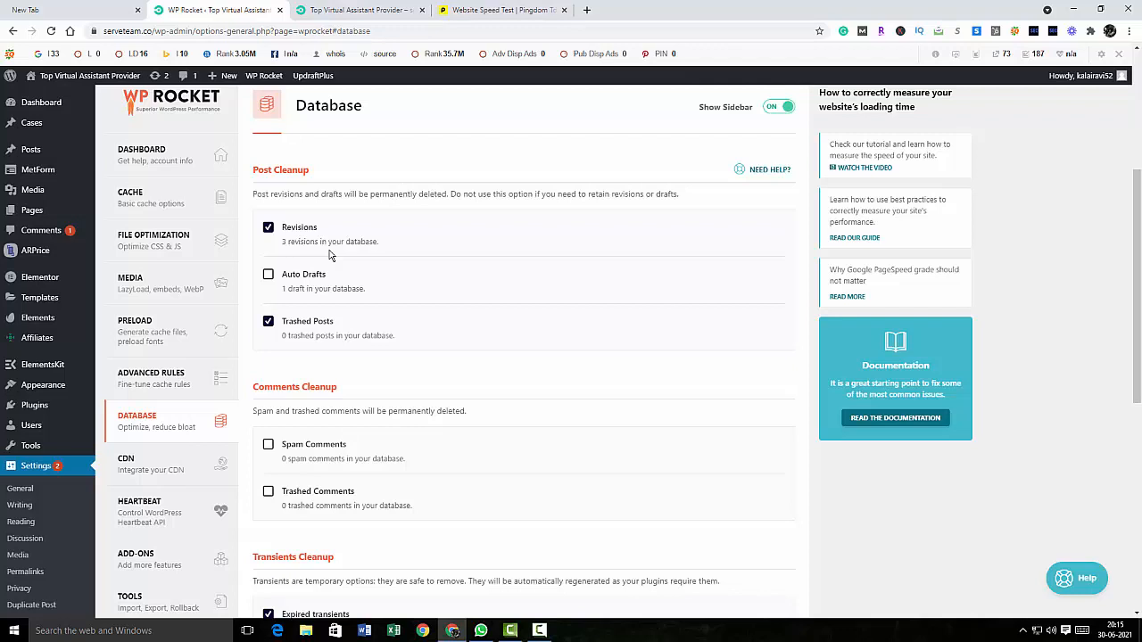
scroll(328, 254, "down", 2)
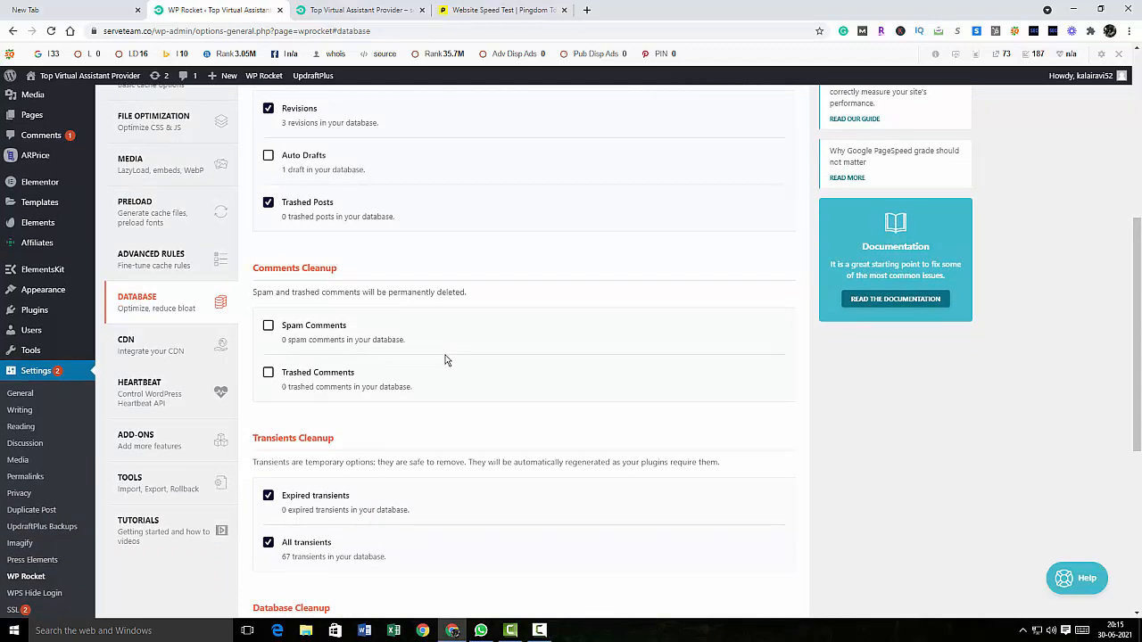
scroll(446, 359, "down", 4)
scroll(447, 360, "down", 1)
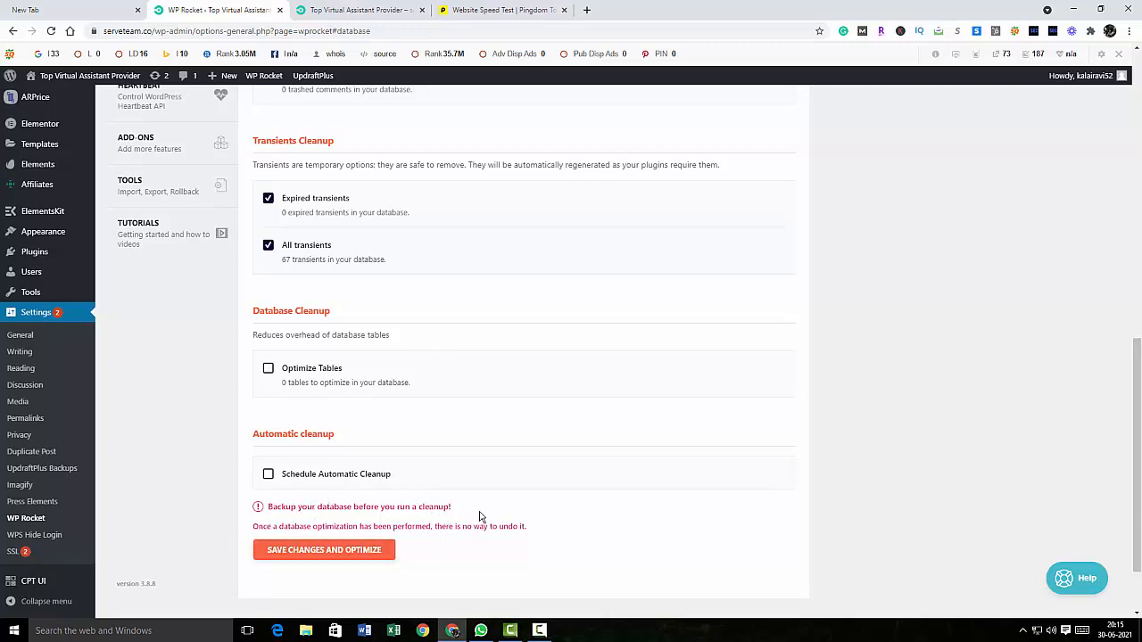
scroll(479, 515, "up", 4)
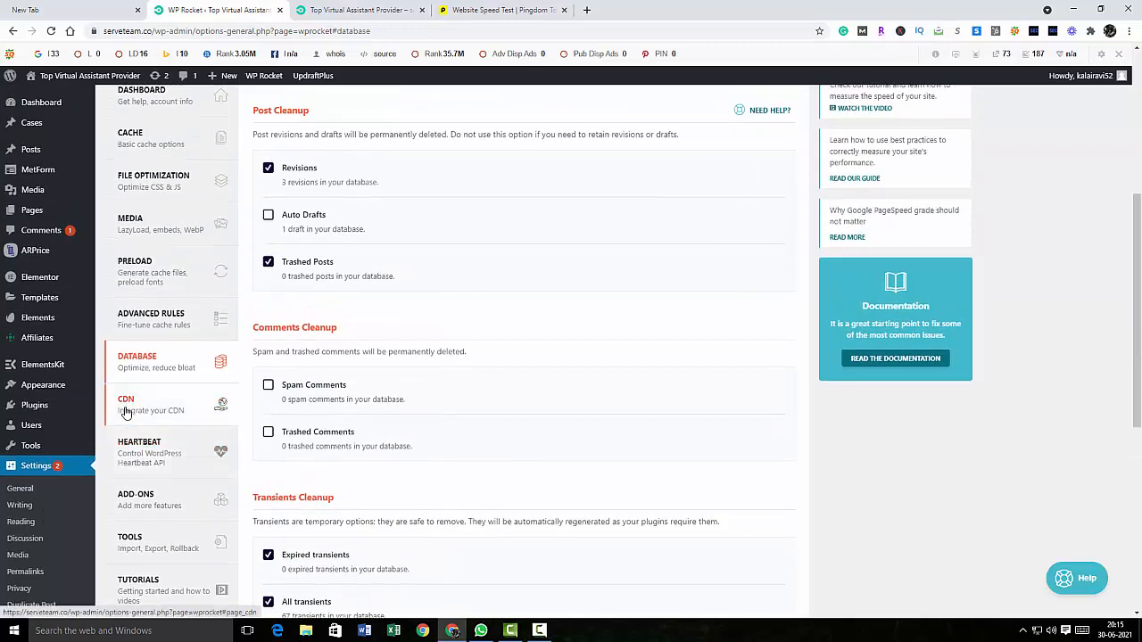
Open the CDN settings and review the RocketCDN offer, the CNAME fields and the file exclusion options.
left_click(126, 410)
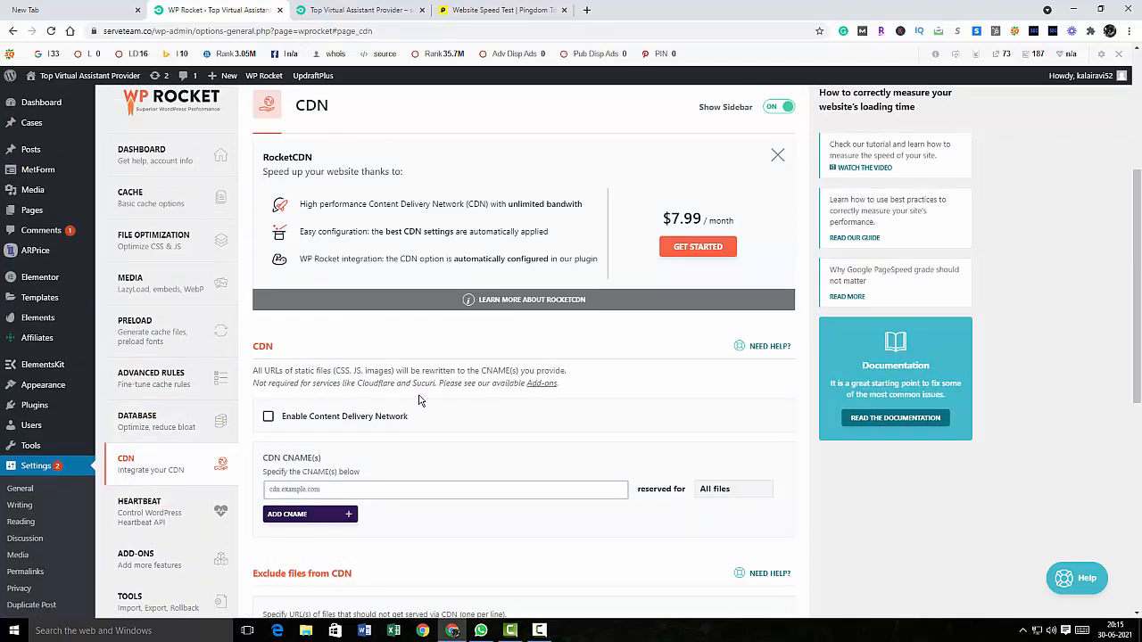
scroll(419, 400, "down", 1)
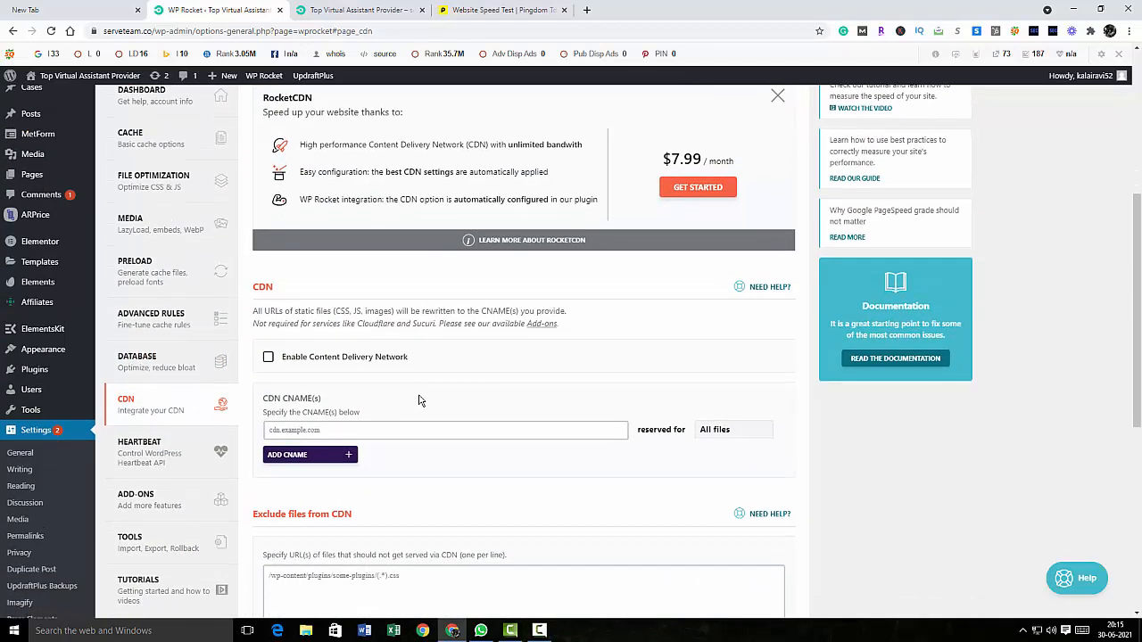
scroll(419, 401, "down", 1)
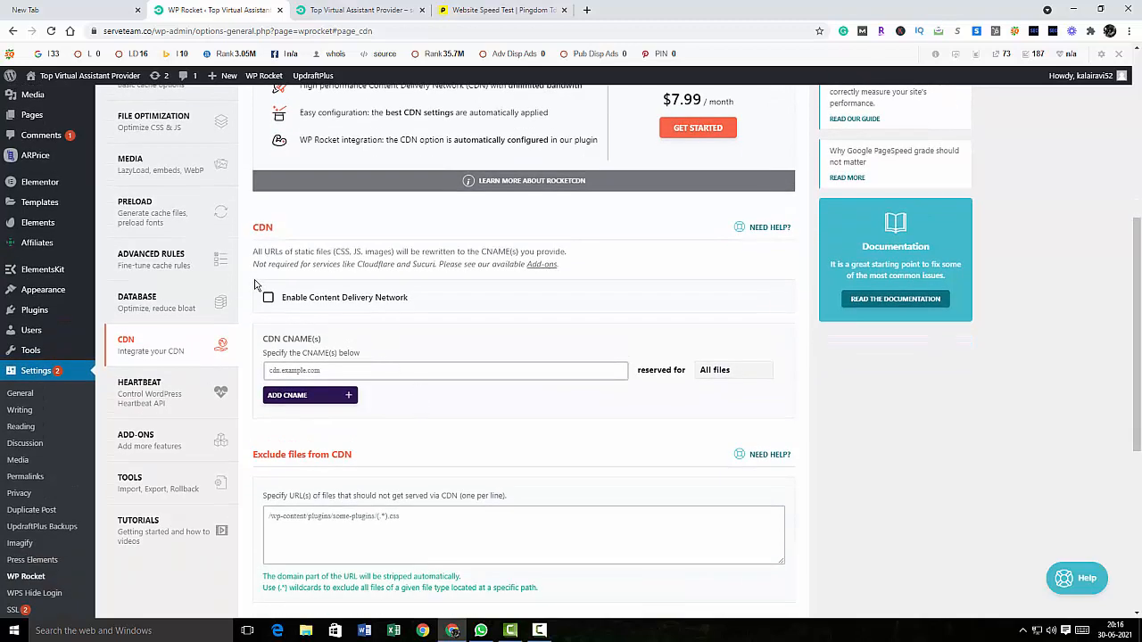
Try enabling the Content Delivery Network option, look over the CNAME and exclusion fields, and disable the option again.
left_click(267, 299)
scroll(407, 338, "down", 1)
scroll(407, 337, "down", 1)
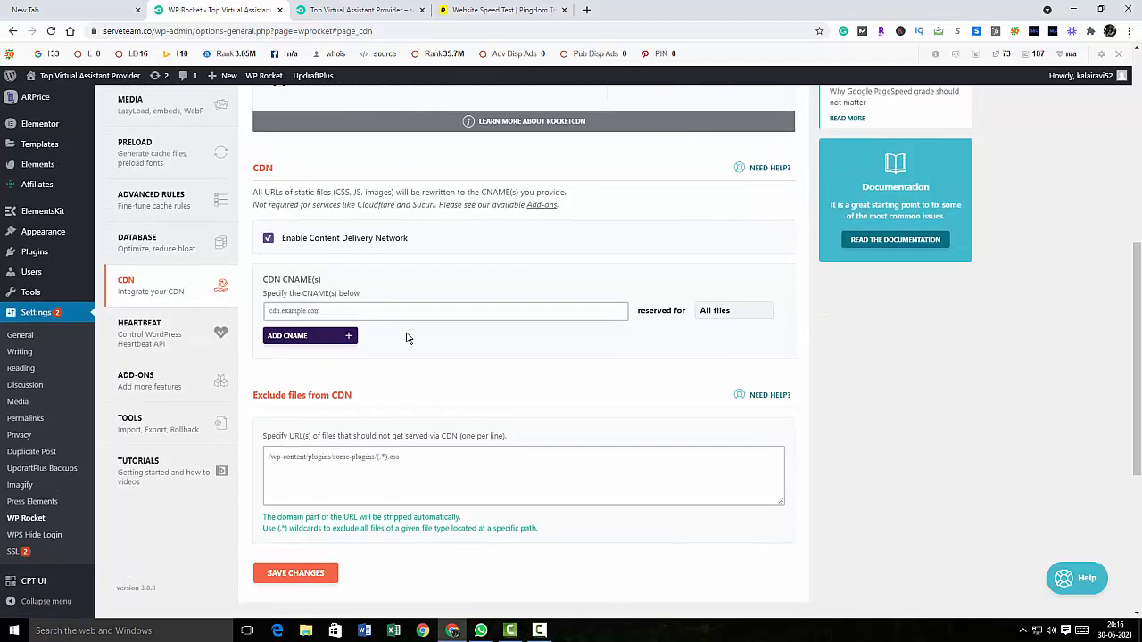
left_click(268, 237)
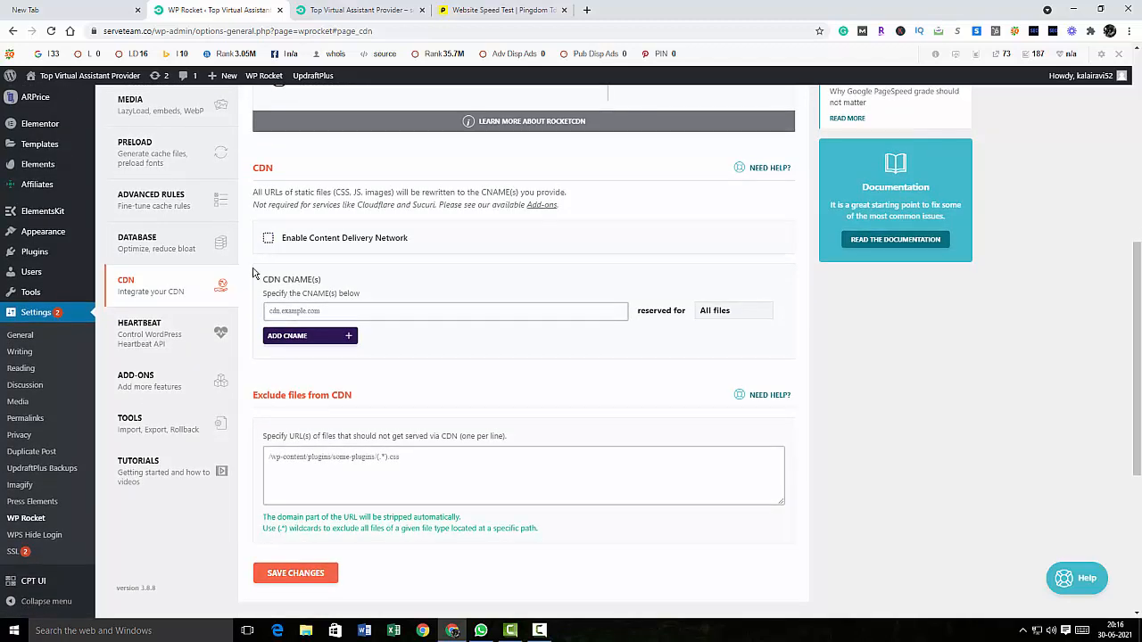
Open the Heartbeat settings and select Reduce activity for the behavior in backend.
left_click(166, 334)
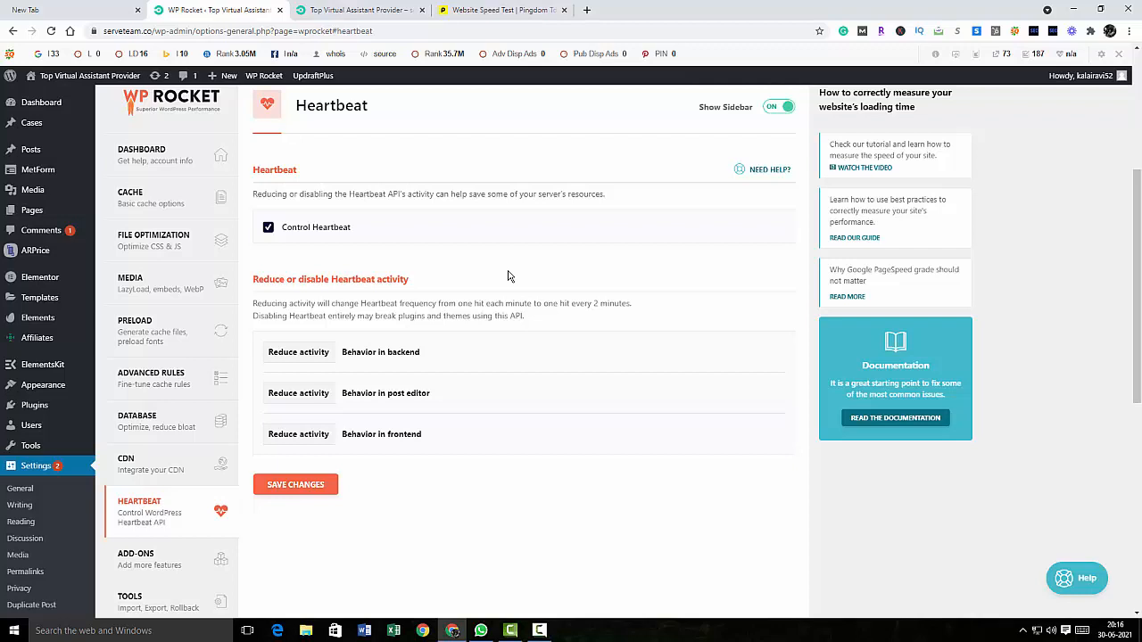
left_click(309, 354)
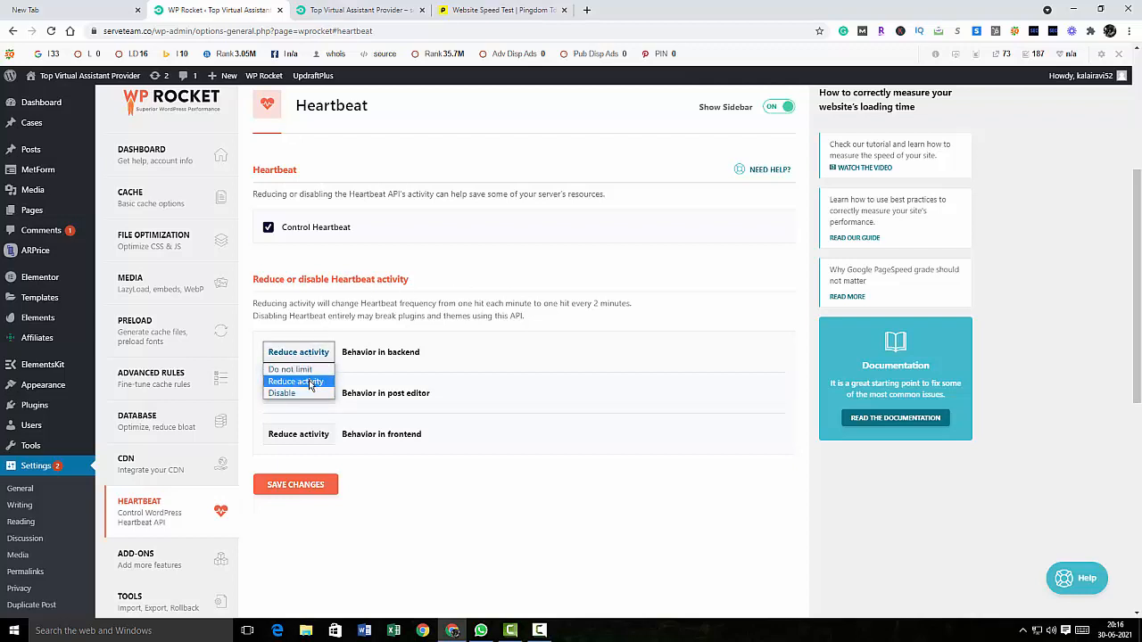
left_click(309, 384)
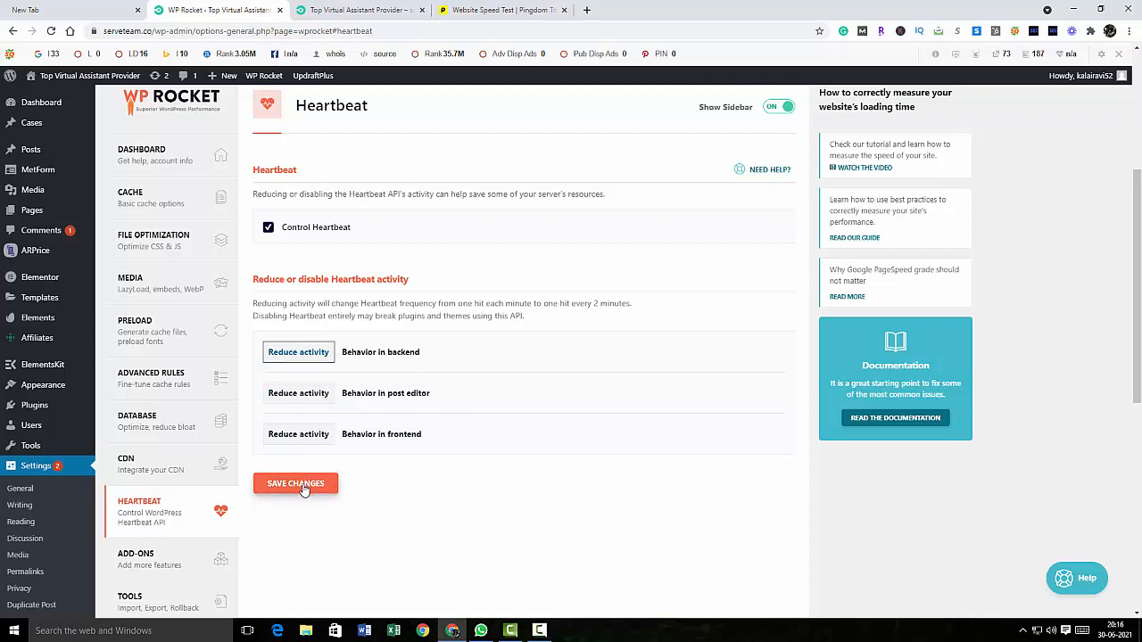
Review the one-click add-ons and Rocket Add-ons, and open the Tools settings to view the export, import and rollback options.
scroll(303, 489, "down", 2)
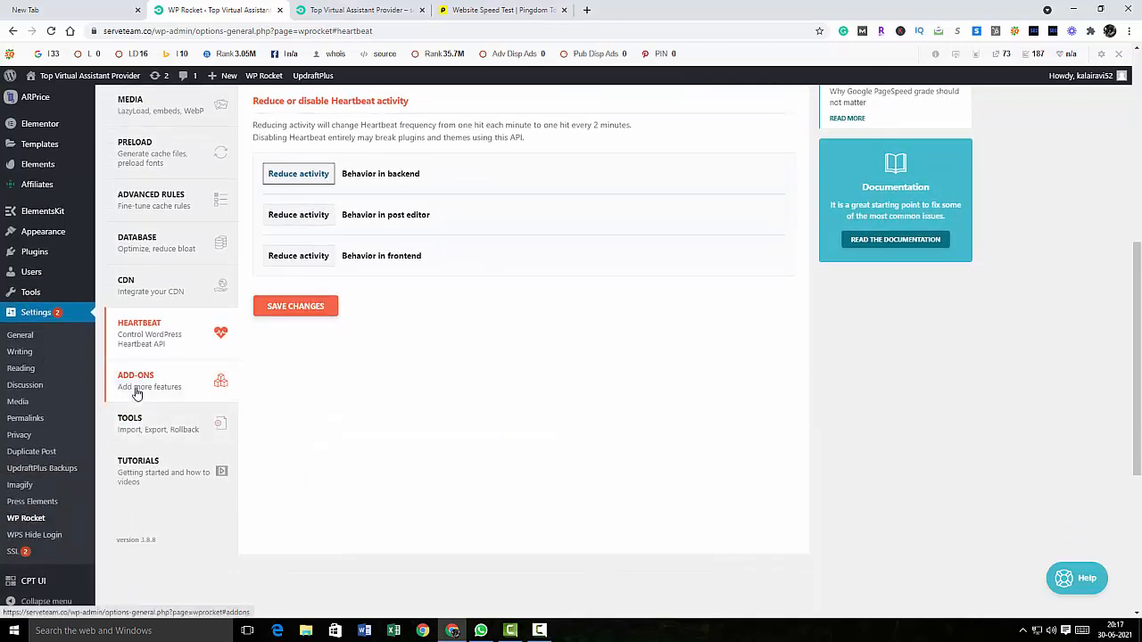
left_click(137, 393)
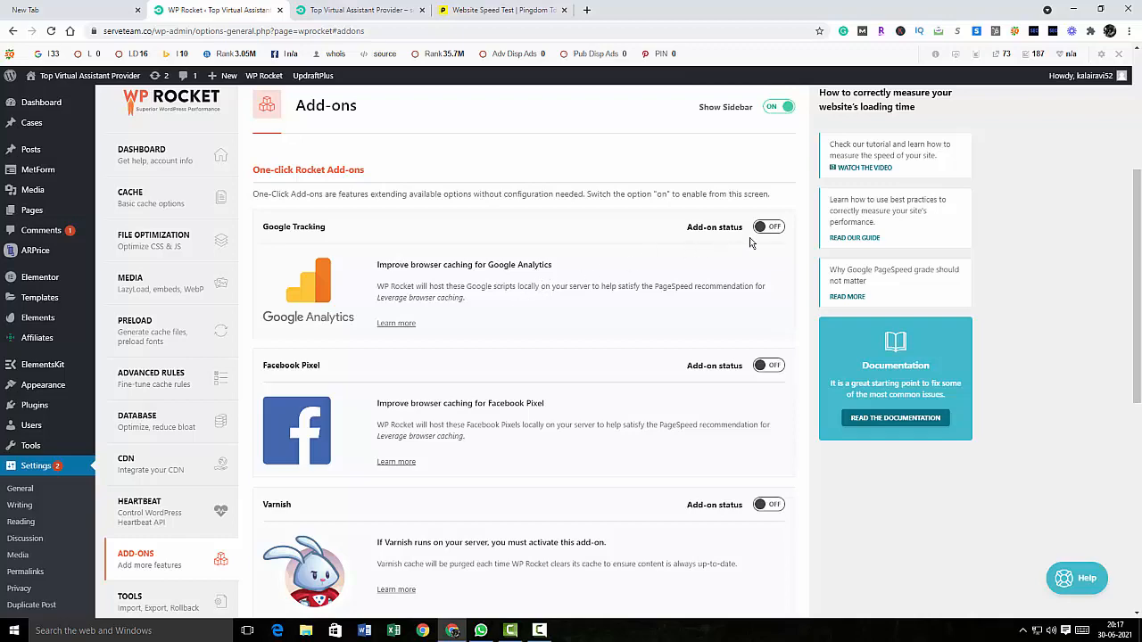
scroll(577, 317, "down", 1)
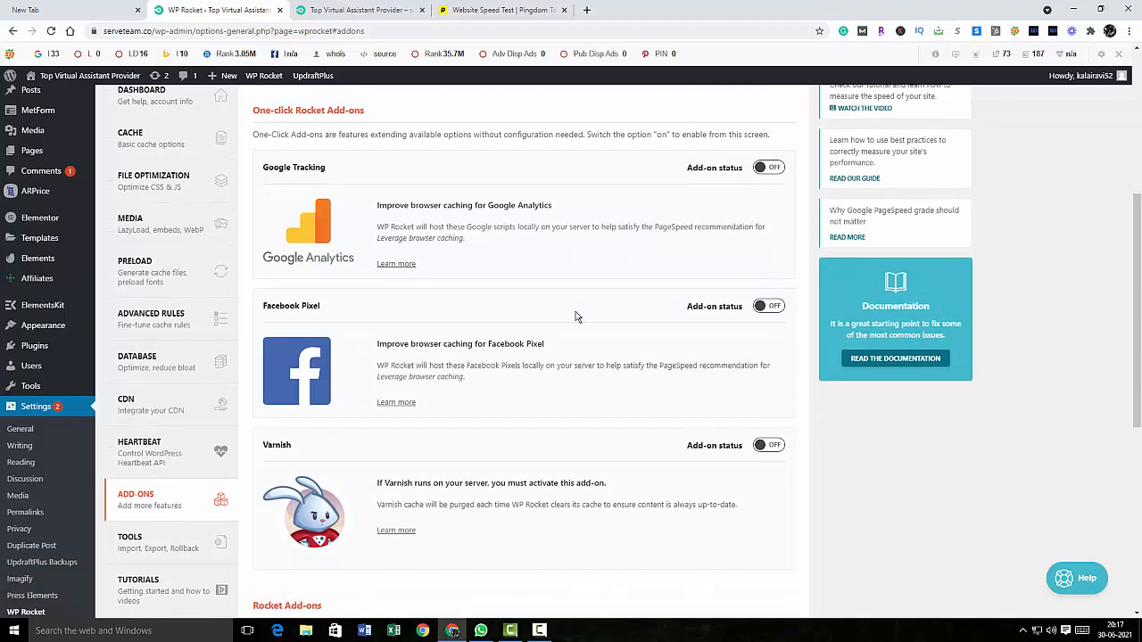
scroll(576, 316, "down", 2)
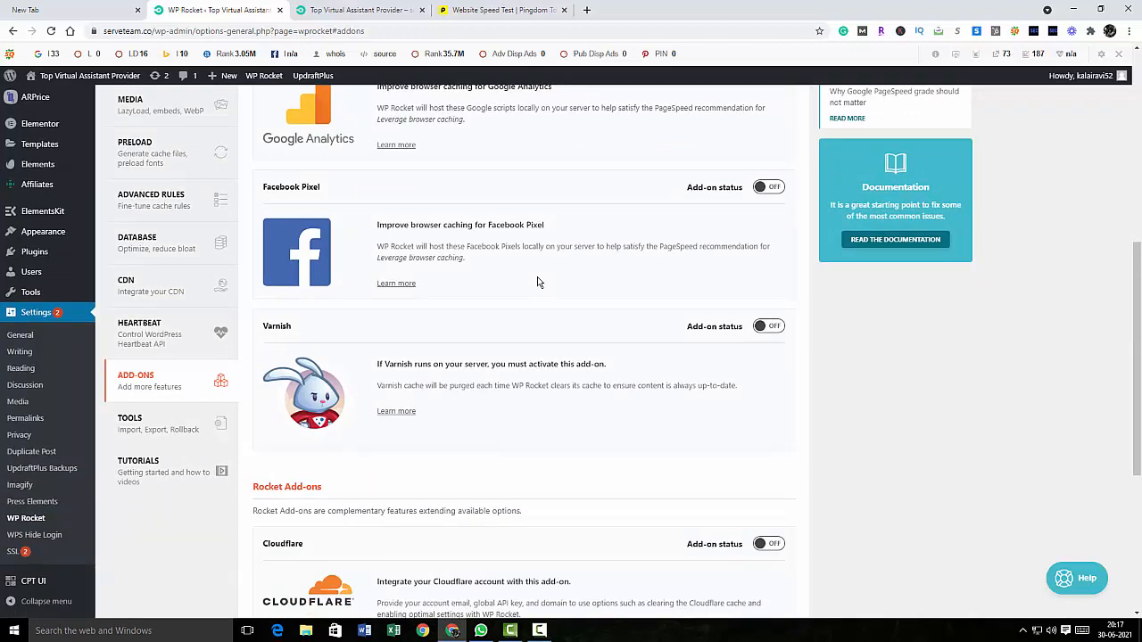
scroll(535, 375, "down", 4)
left_click(152, 183)
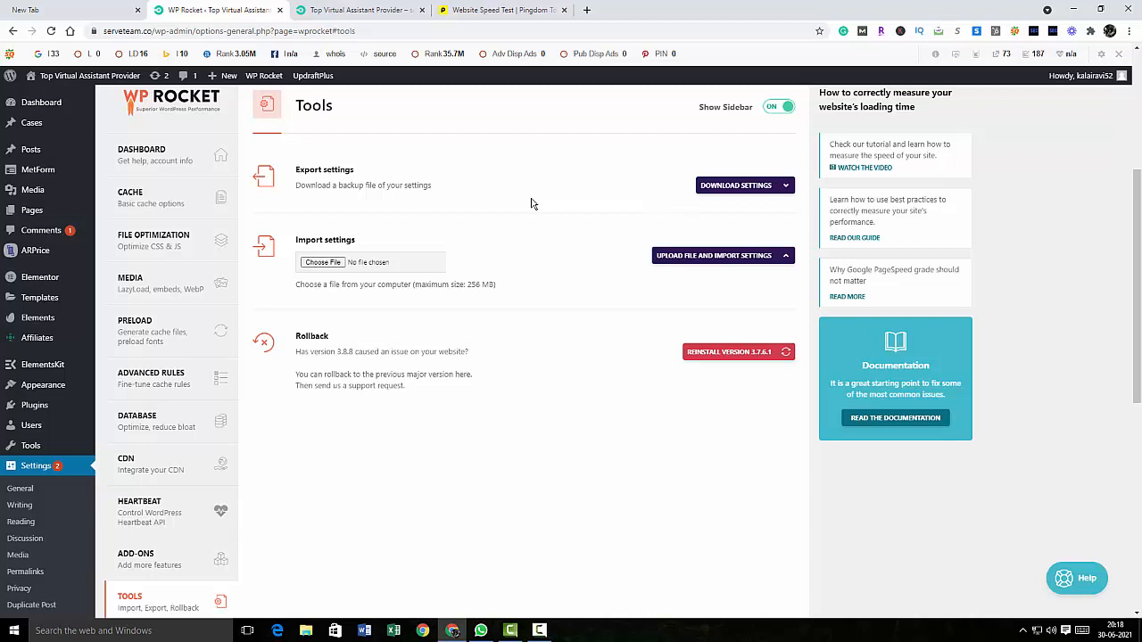
Open WP Rocket's Tutorials and look through the Getting Started, File Optimization, Preload and Add-ons videos.
scroll(531, 203, "down", 4)
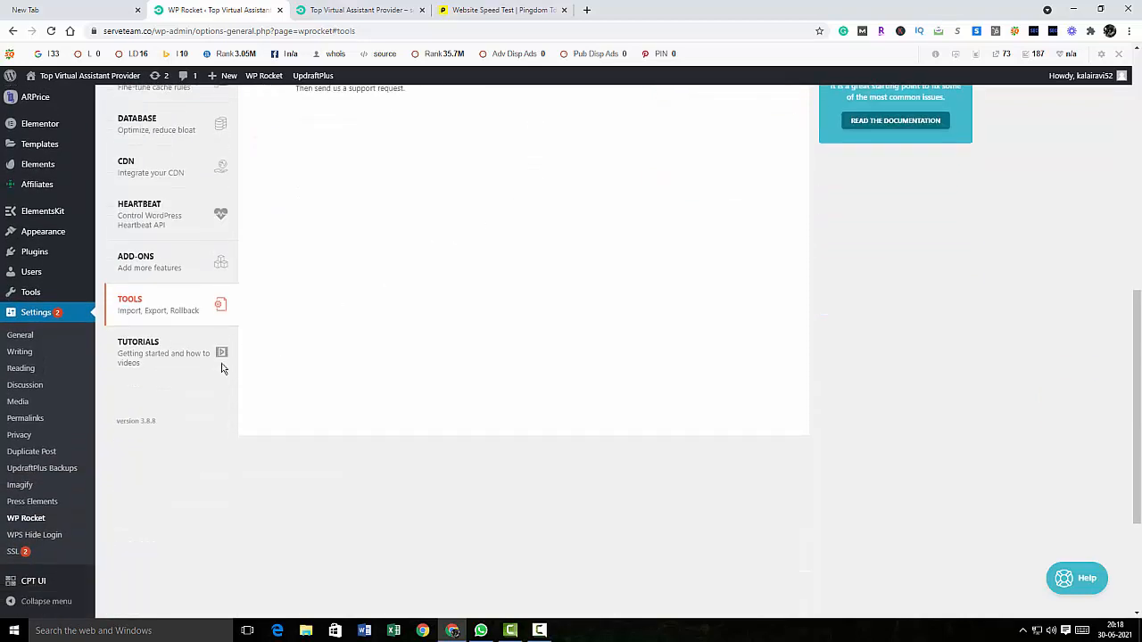
left_click(160, 357)
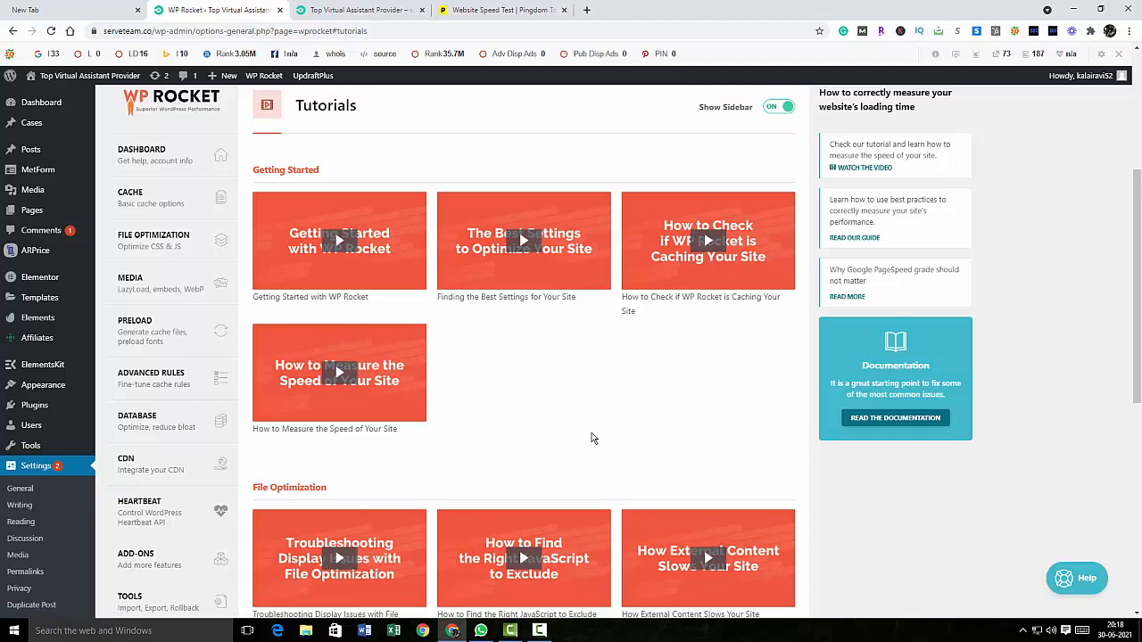
scroll(592, 436, "down", 3)
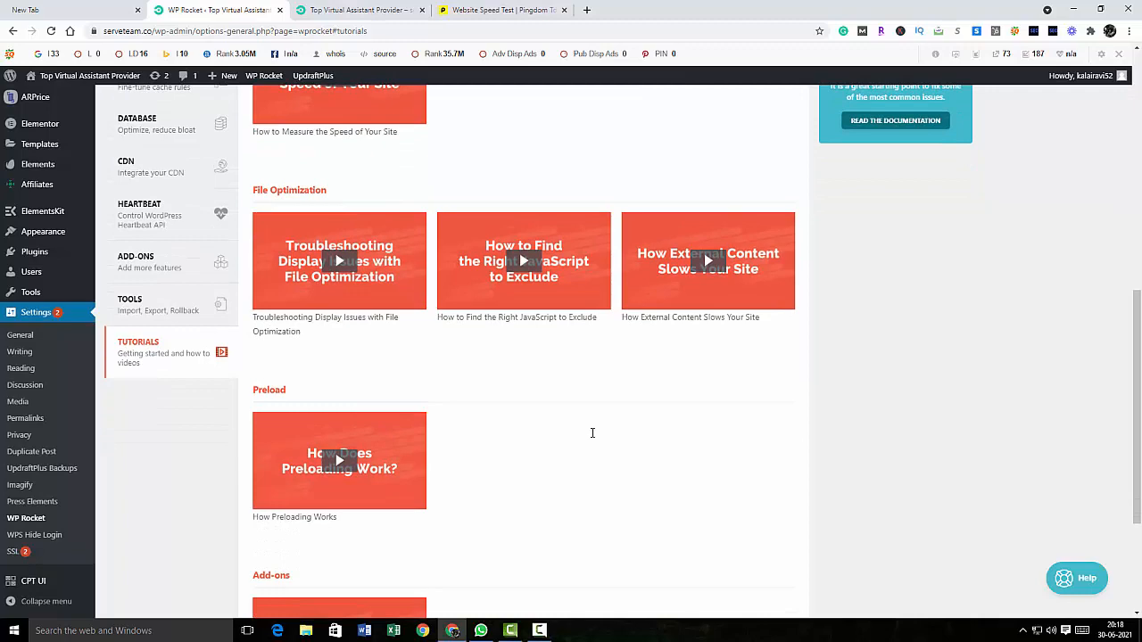
scroll(592, 436, "down", 2)
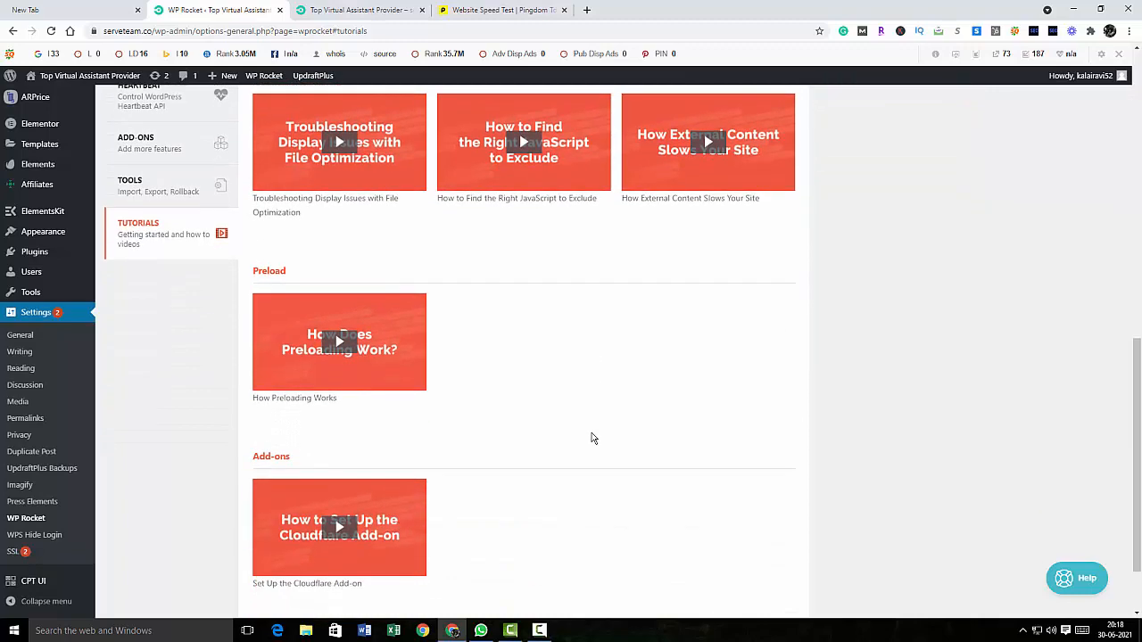
scroll(592, 438, "up", 8)
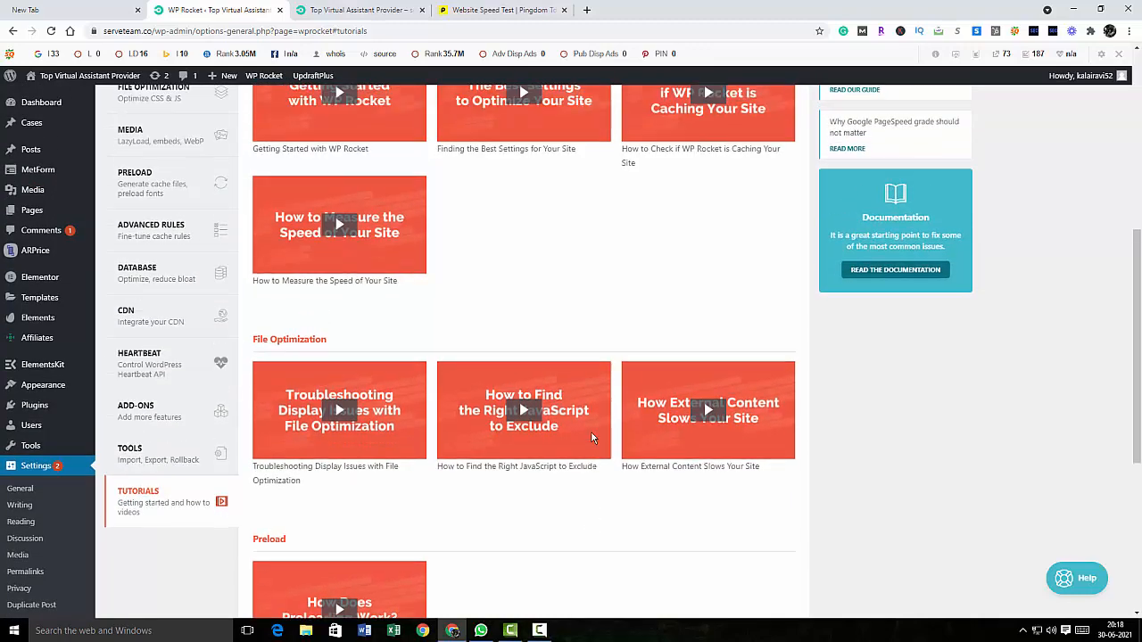
scroll(592, 438, "up", 1)
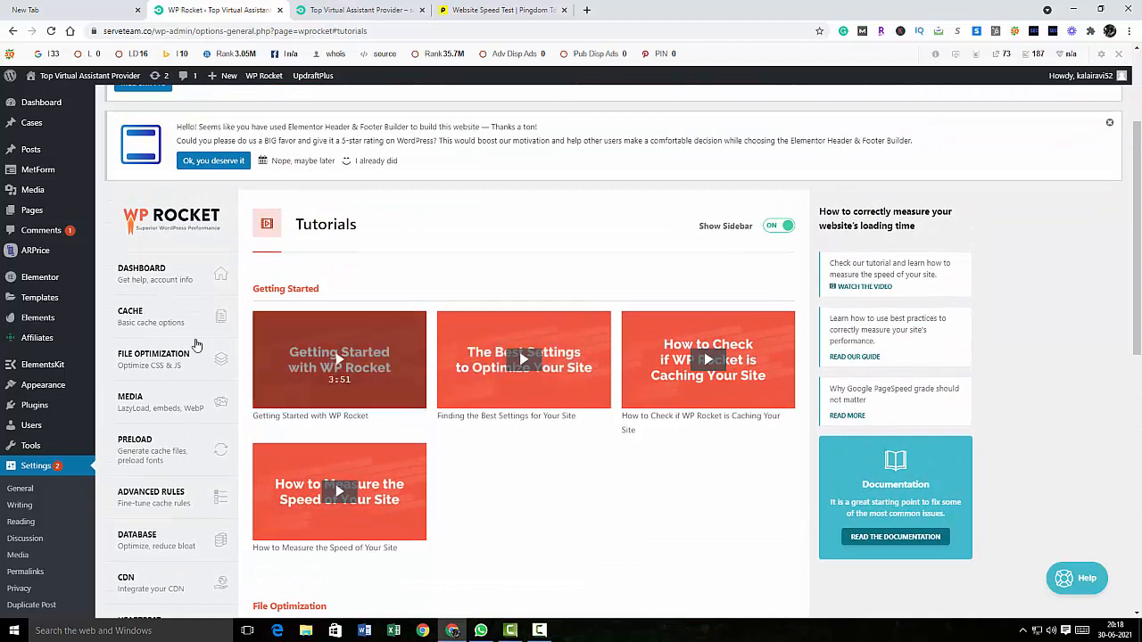
mouse_move(2, 259)
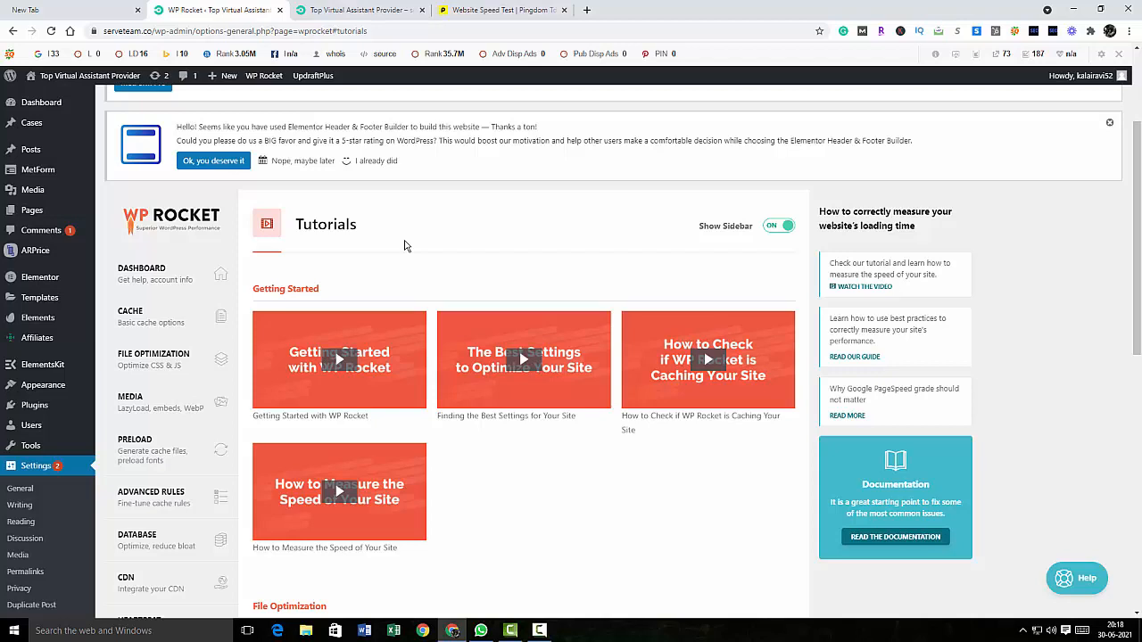
scroll(405, 245, "down", 1)
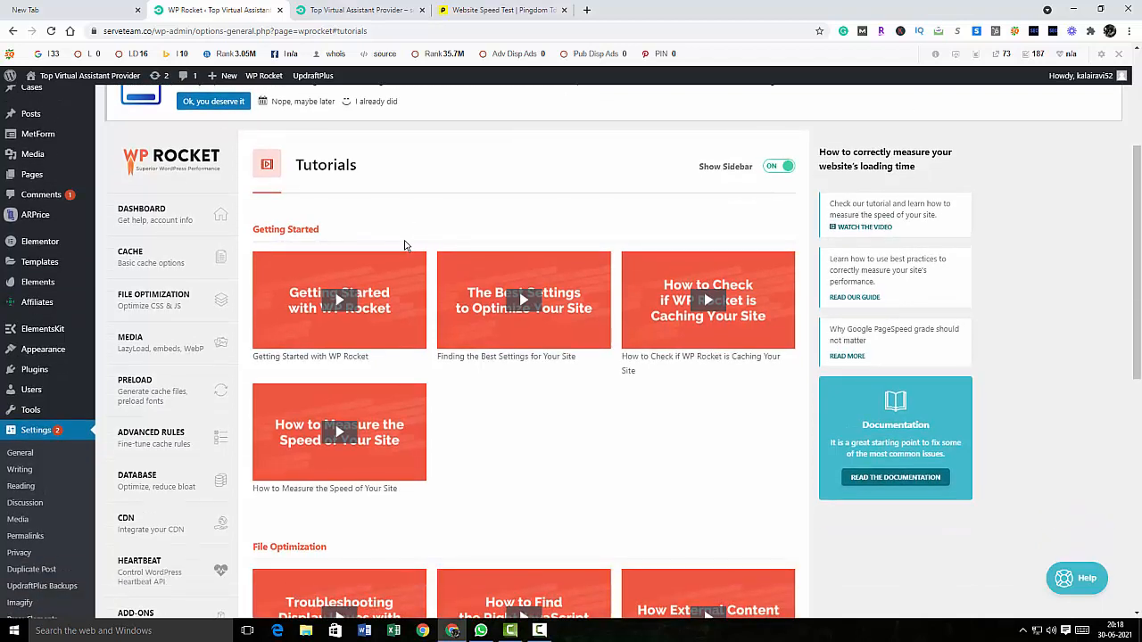